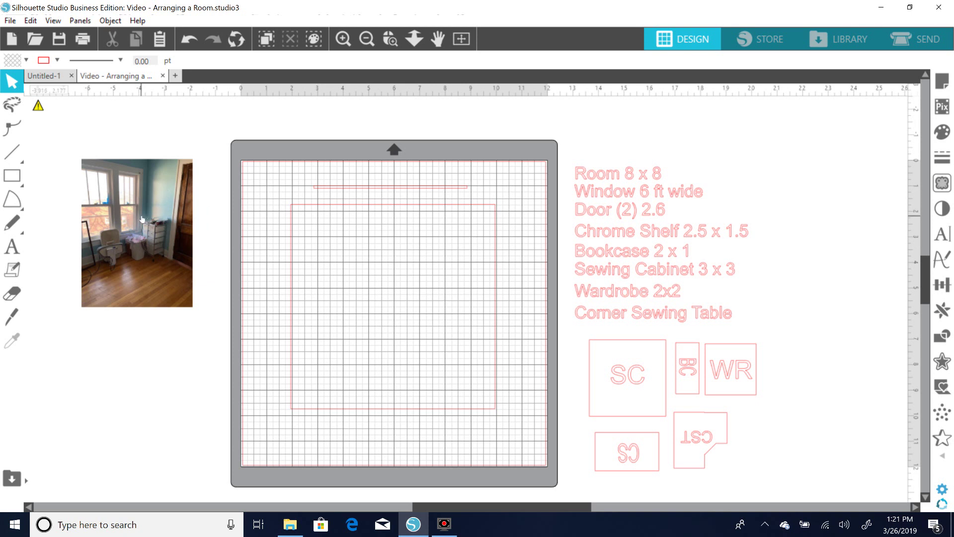
Step: Nudge the room photo slightly closer to the mat
drag(141, 208, 148, 208)
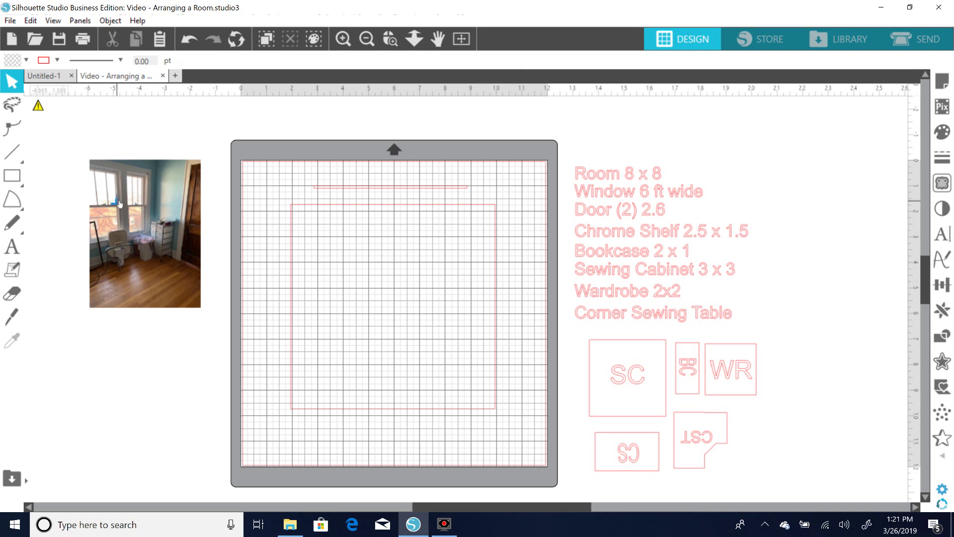
drag(123, 210, 129, 215)
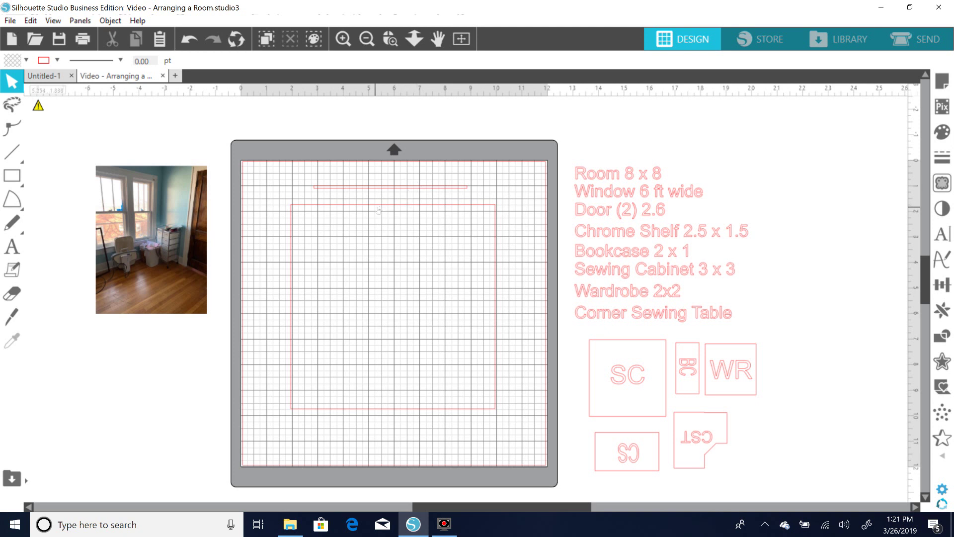
Step: Move the 8 x 8 room square up so its edges line up with the main grid lines, top edge at about 1 in
drag(382, 205, 391, 187)
click(394, 204)
click(390, 192)
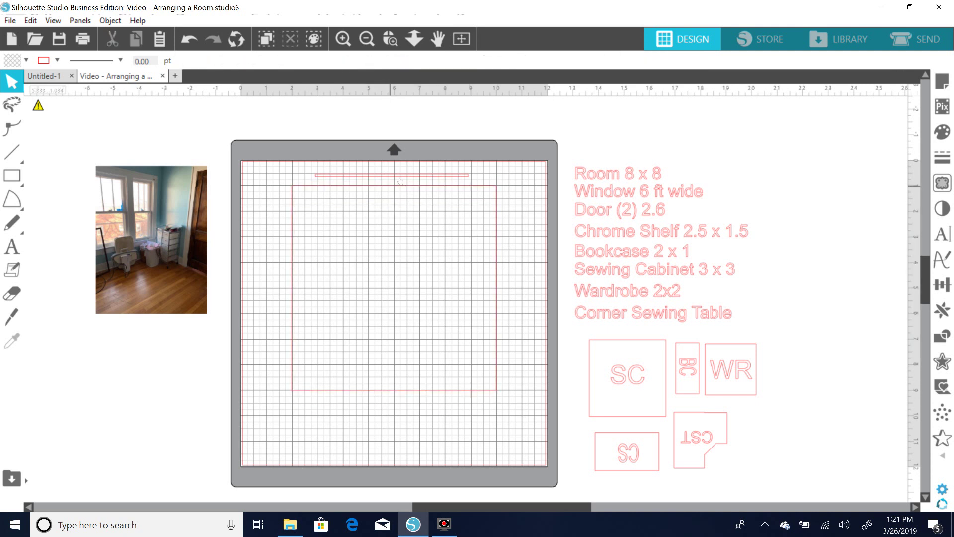
Step: Position the narrow 6 in window bar on the room square's top wall, slightly right of centre
click(407, 176)
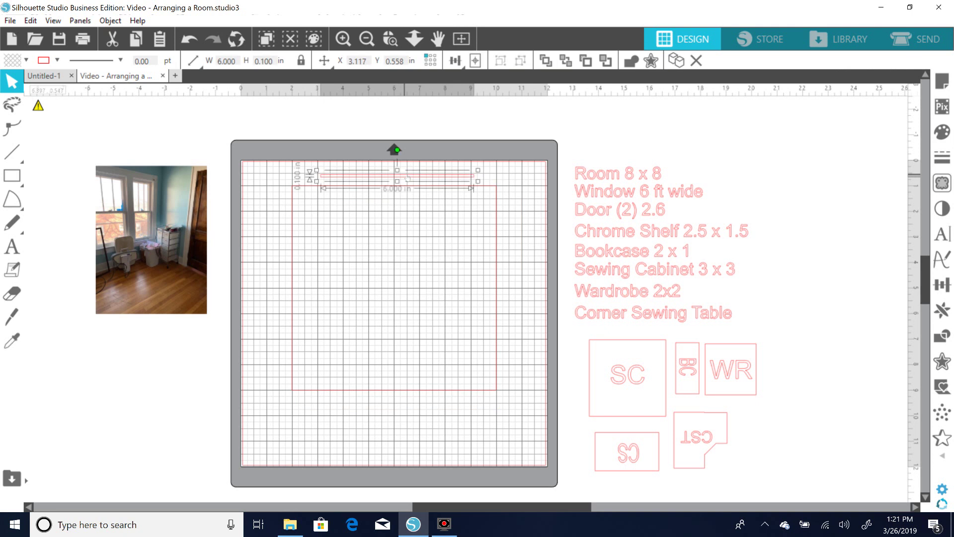
drag(407, 178, 410, 178)
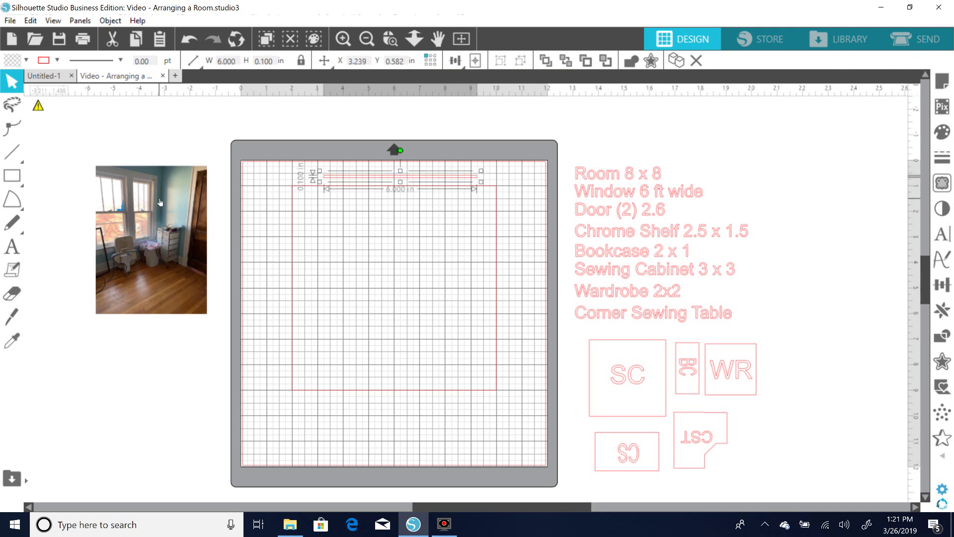
drag(459, 178, 481, 188)
click(518, 178)
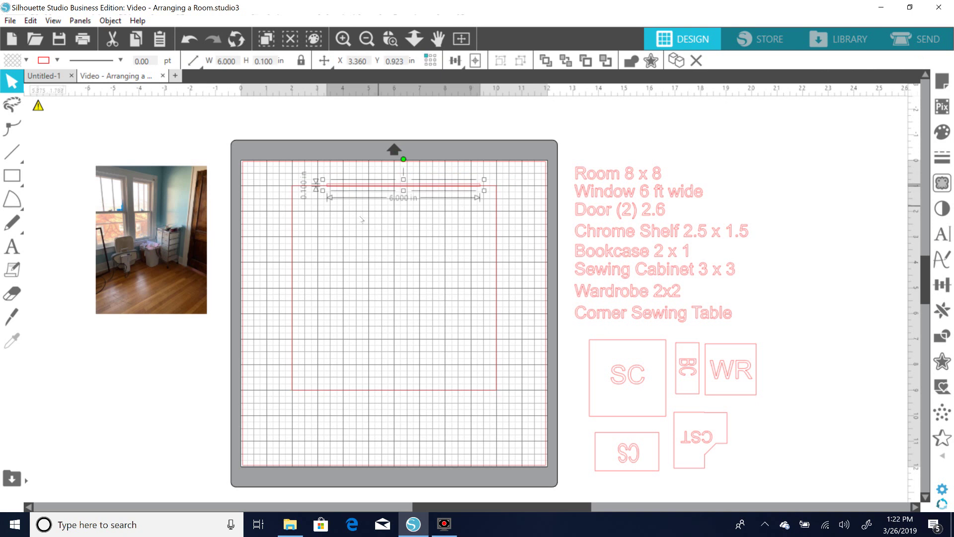
click(277, 197)
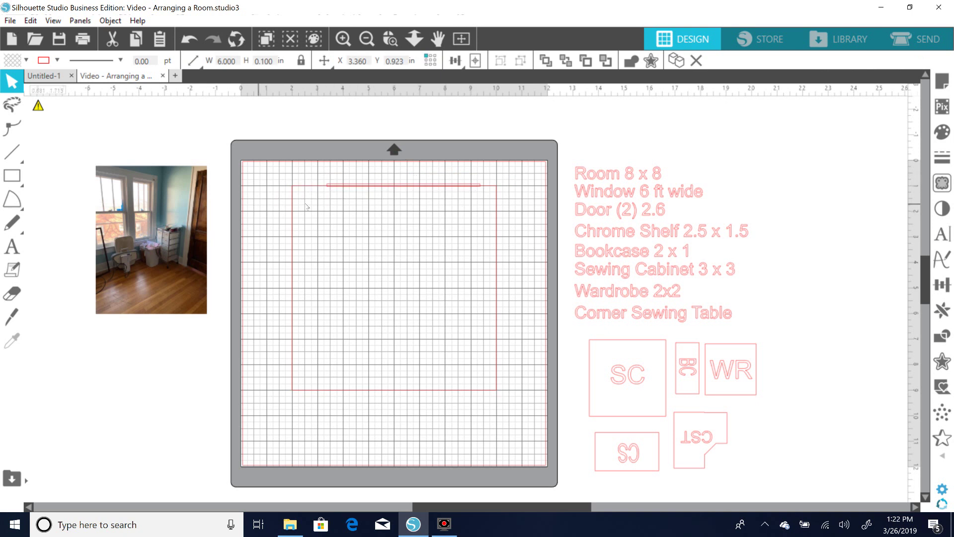
click(396, 187)
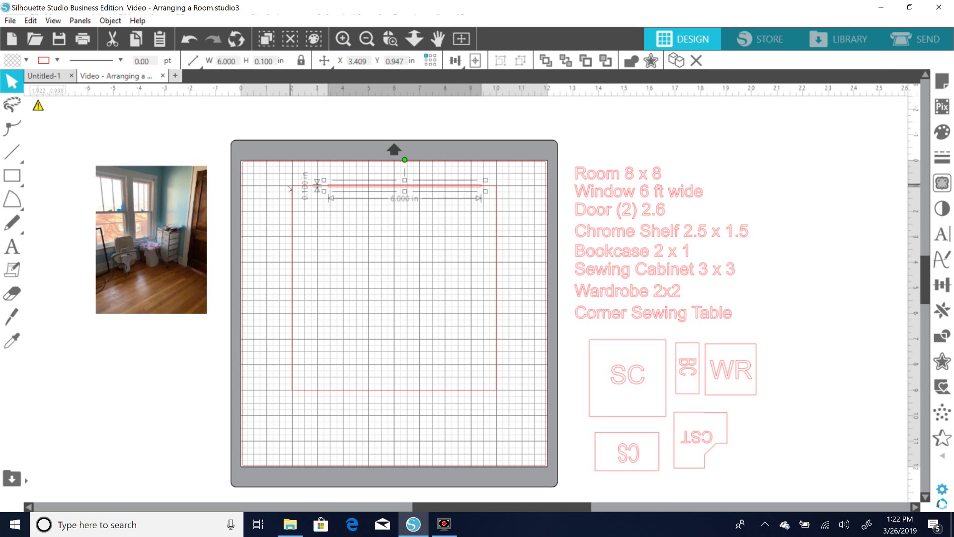
click(418, 188)
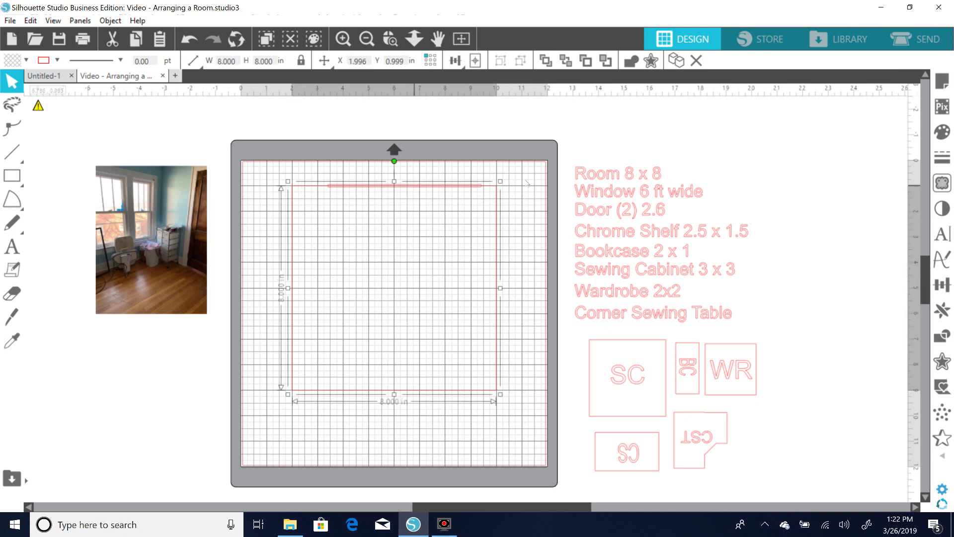
click(427, 189)
drag(433, 190, 434, 190)
click(434, 190)
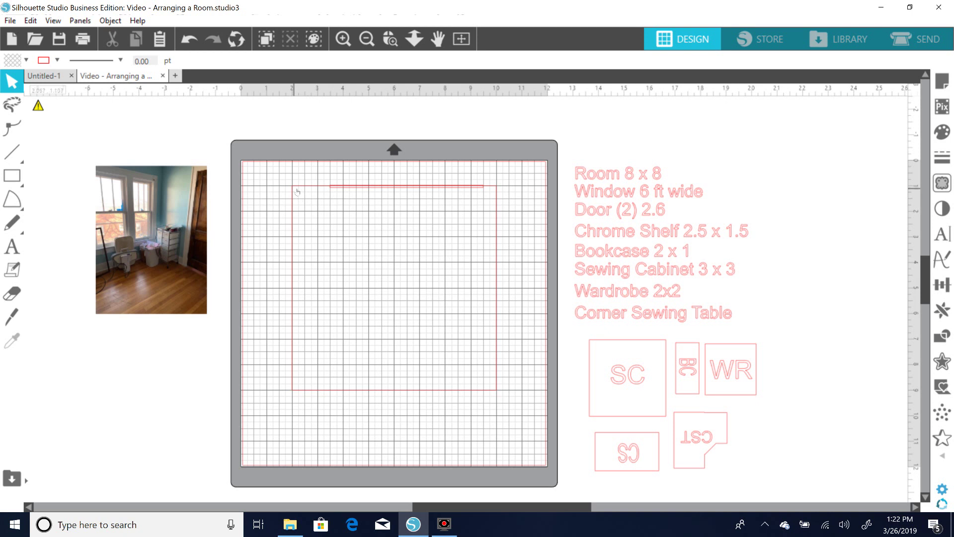
click(356, 189)
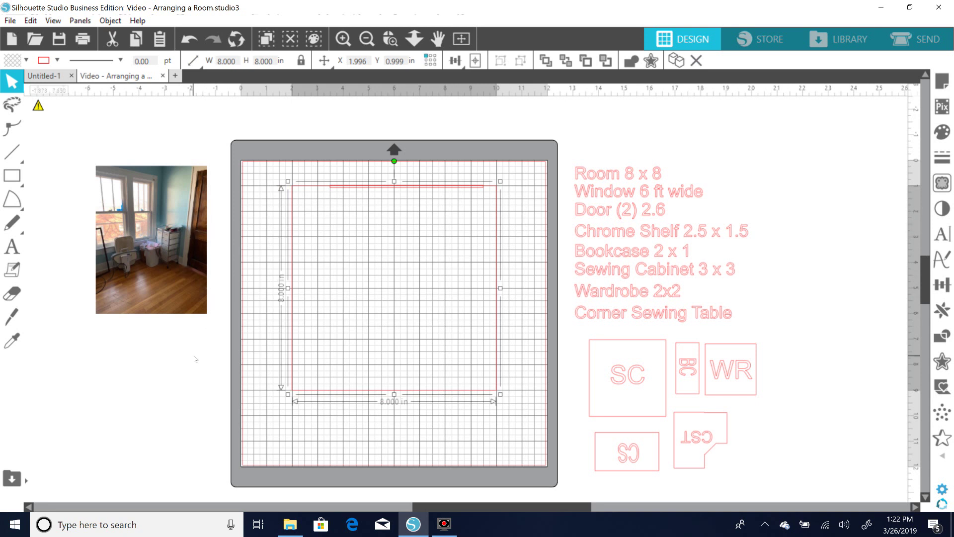
click(115, 365)
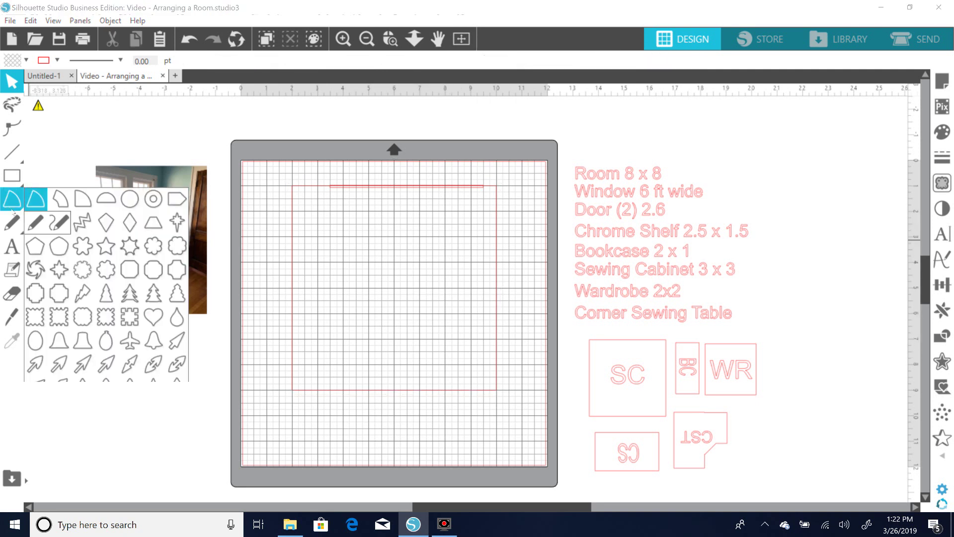
Step: Draw a 90° arc wedge with a radius of about 2.58 in below the room photo to represent a door
click(34, 204)
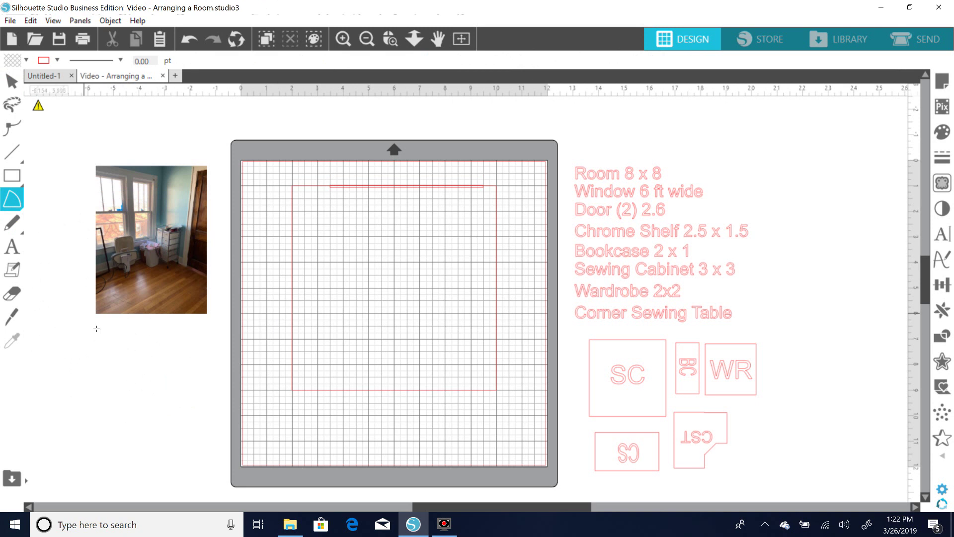
click(143, 348)
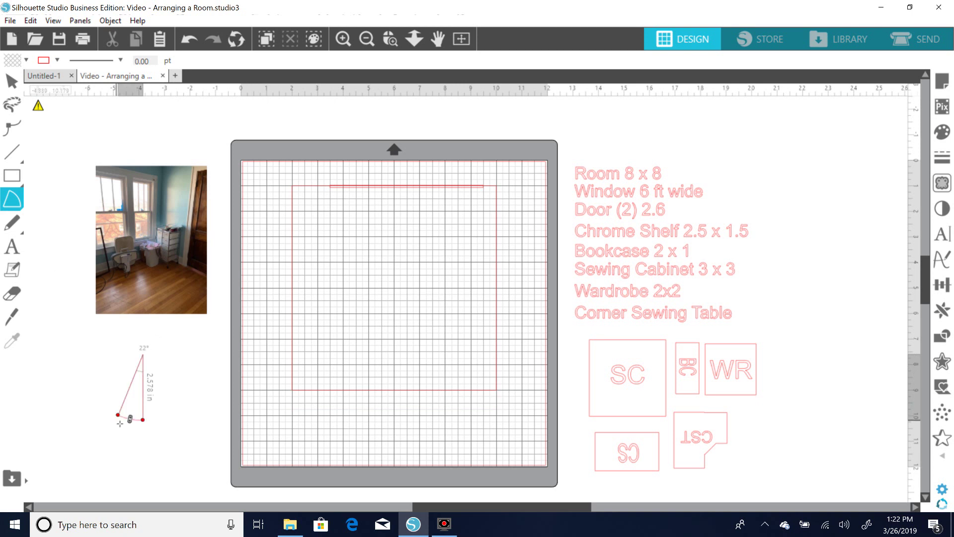
click(58, 354)
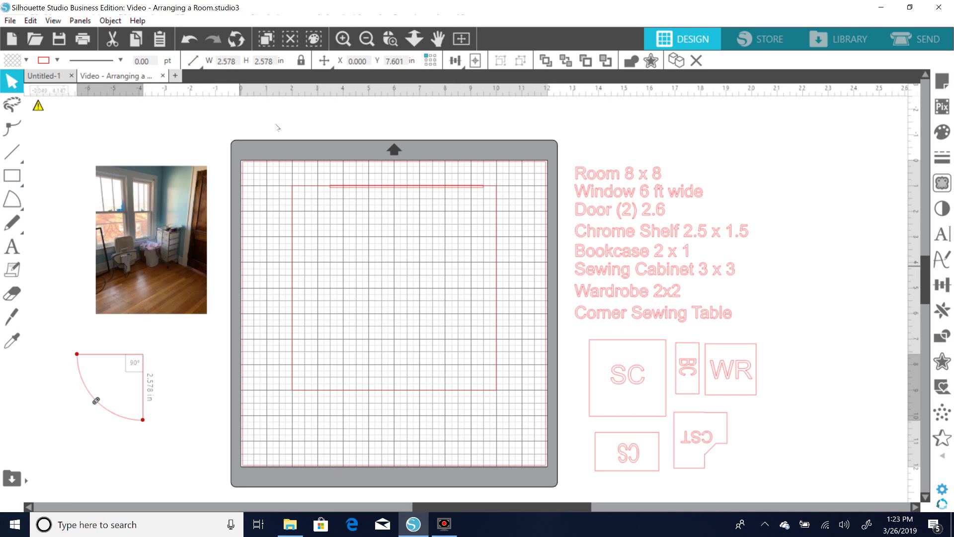
Step: Set the door arc's width to 2.6 in and shift the arc slightly toward the mat
click(219, 62)
text(2.6)
key(Return)
click(154, 369)
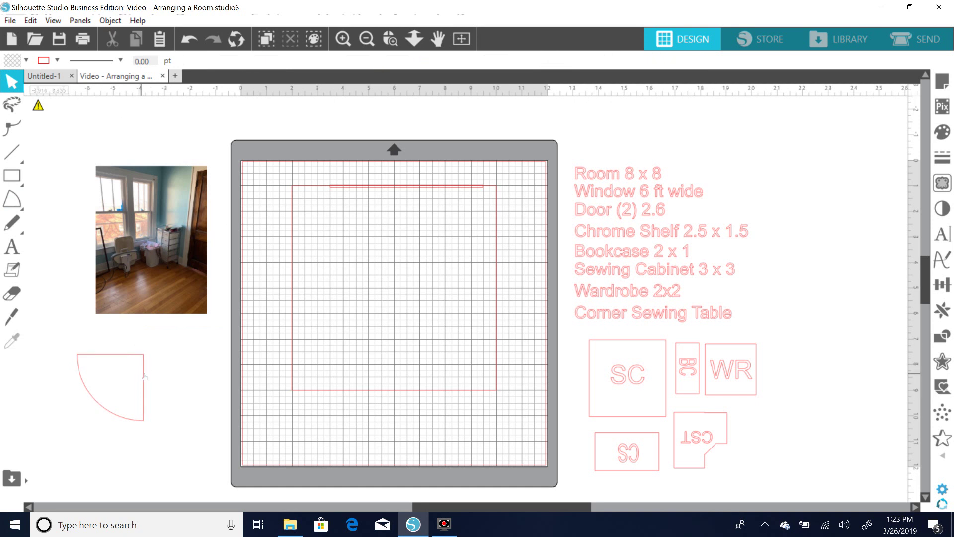
drag(144, 378, 160, 377)
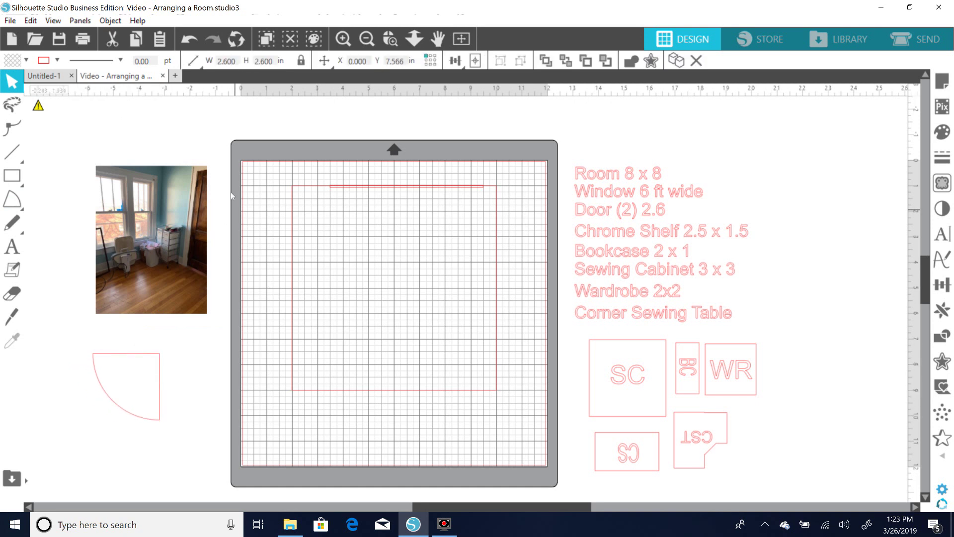
Step: Place the door arc inside the room with its straight side against the right wall, below the window end
click(347, 200)
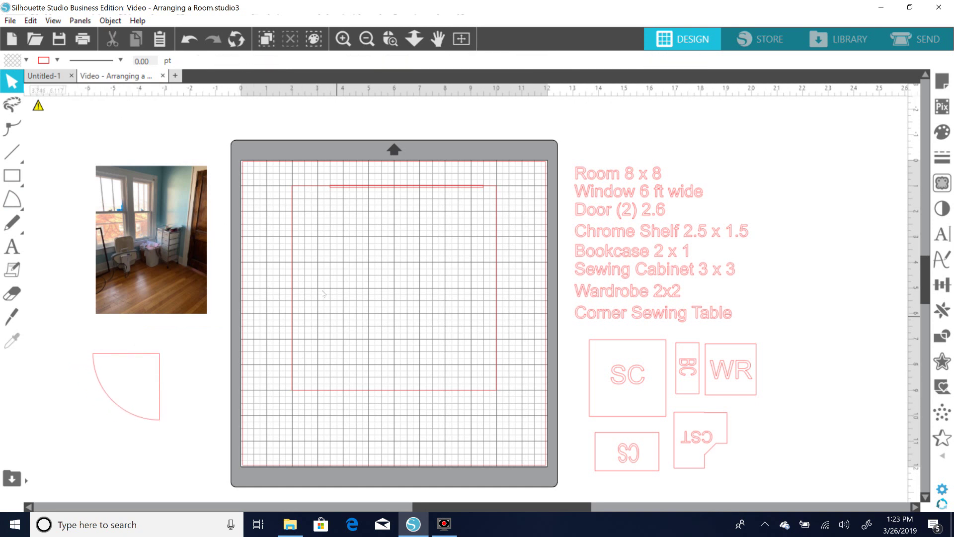
click(159, 381)
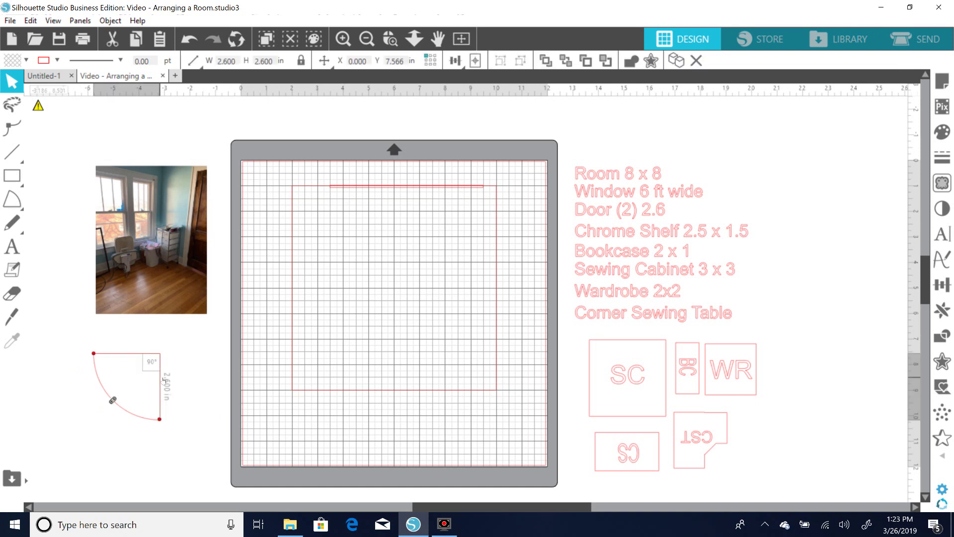
drag(161, 395, 484, 312)
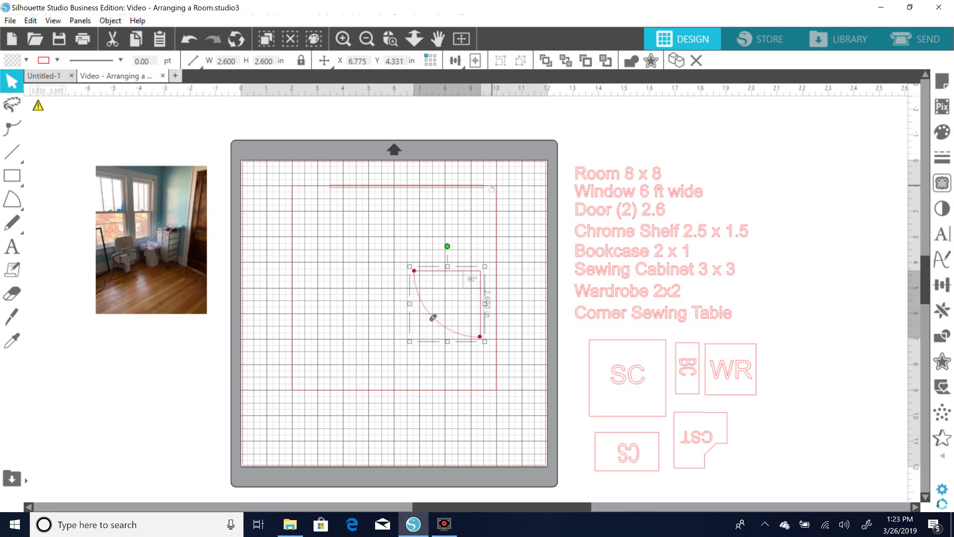
drag(466, 272, 494, 251)
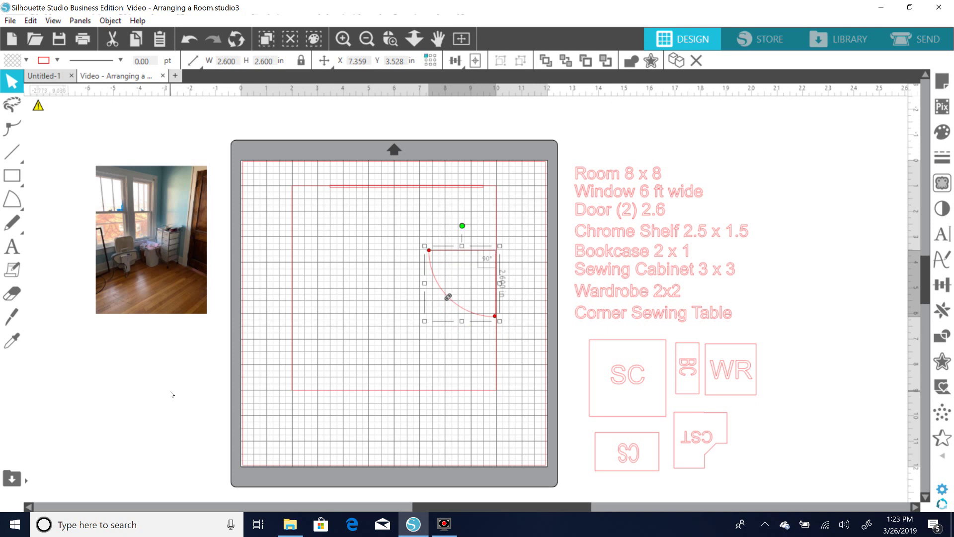
click(532, 348)
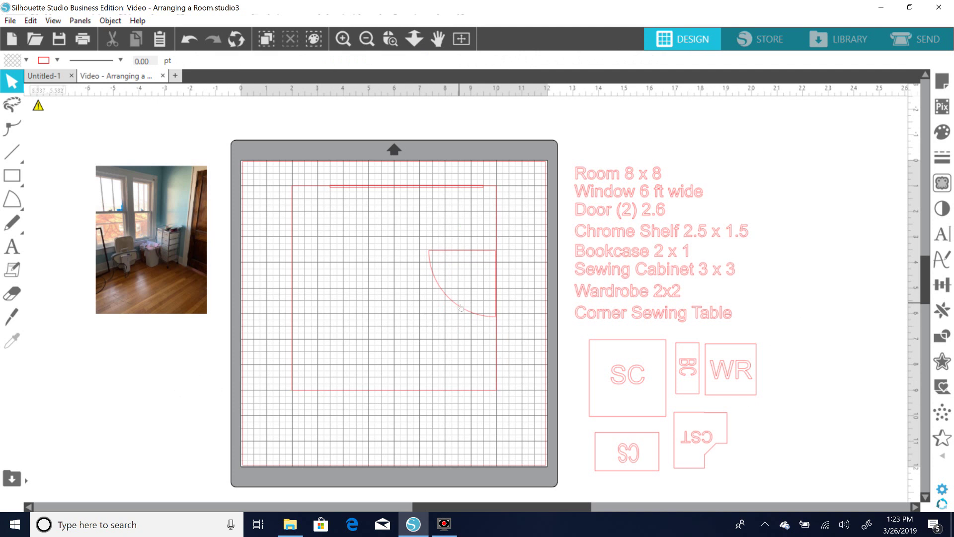
Step: Copy the door arc to the lower left of the room and flip the copy horizontally and vertically
drag(463, 307, 348, 357)
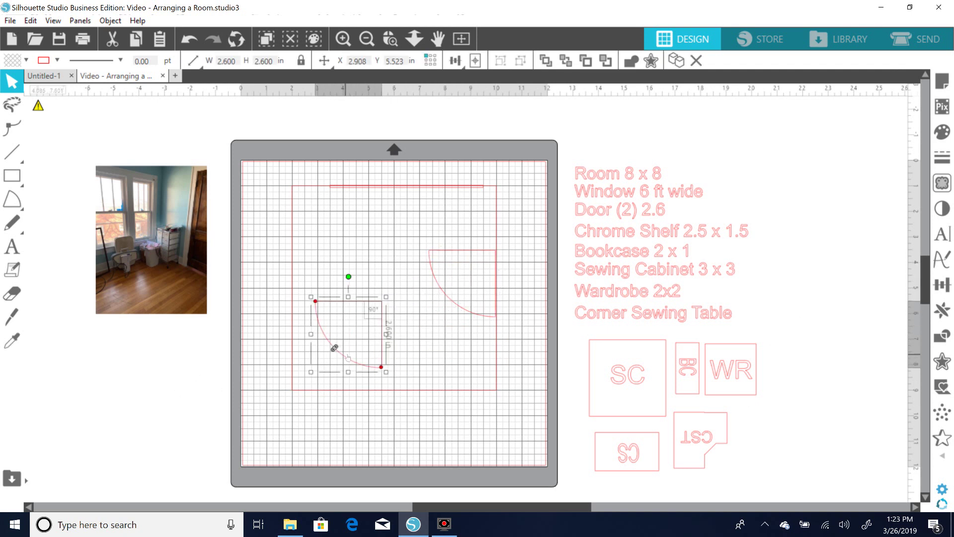
click(110, 20)
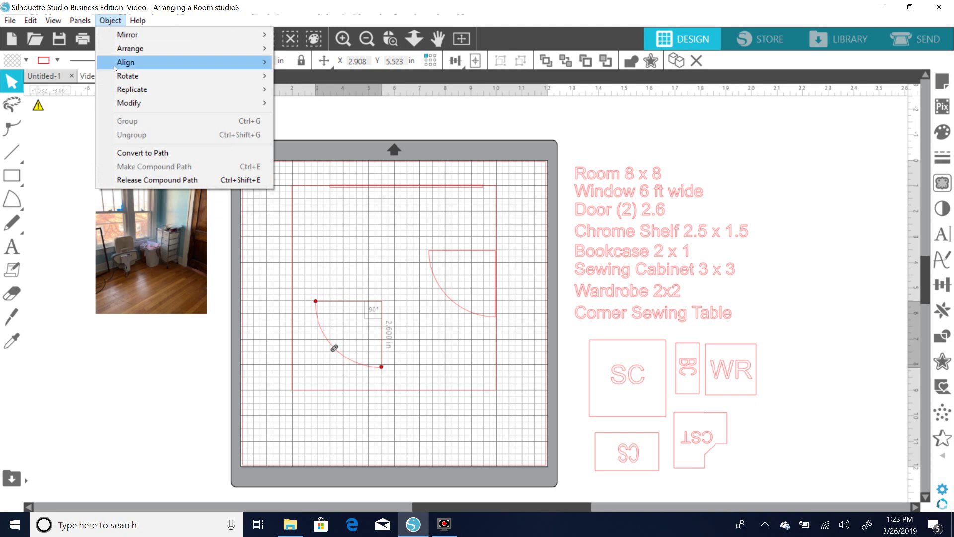
mouse_move(143, 36)
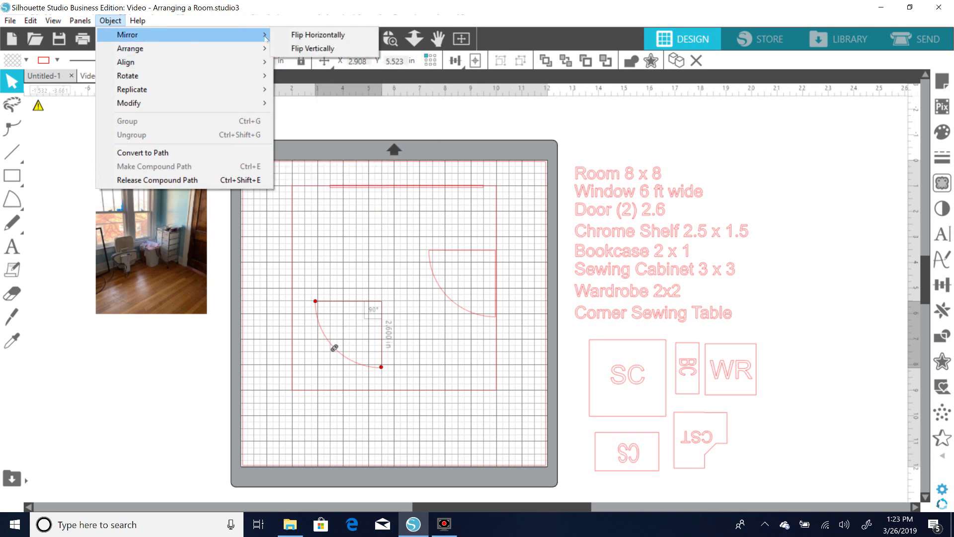
click(331, 36)
click(110, 21)
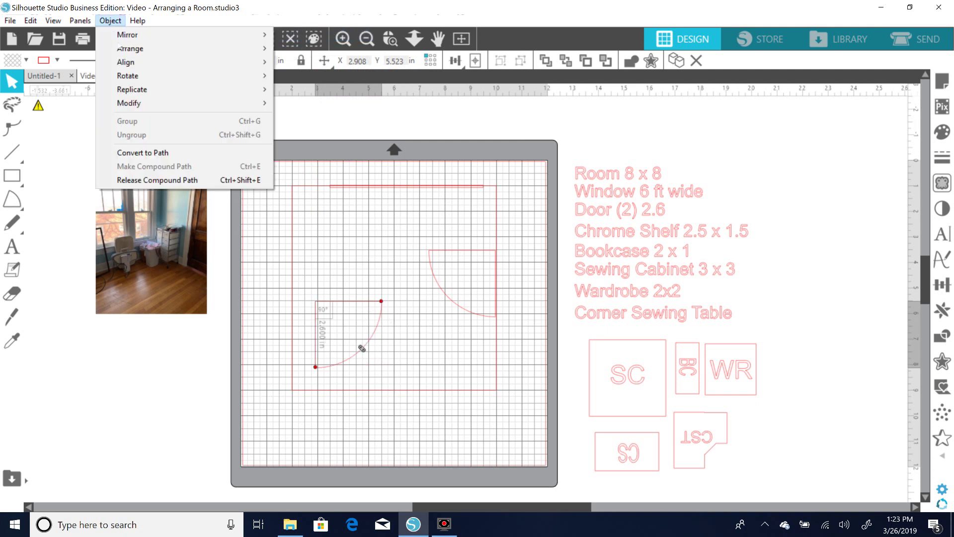
mouse_move(135, 35)
click(300, 48)
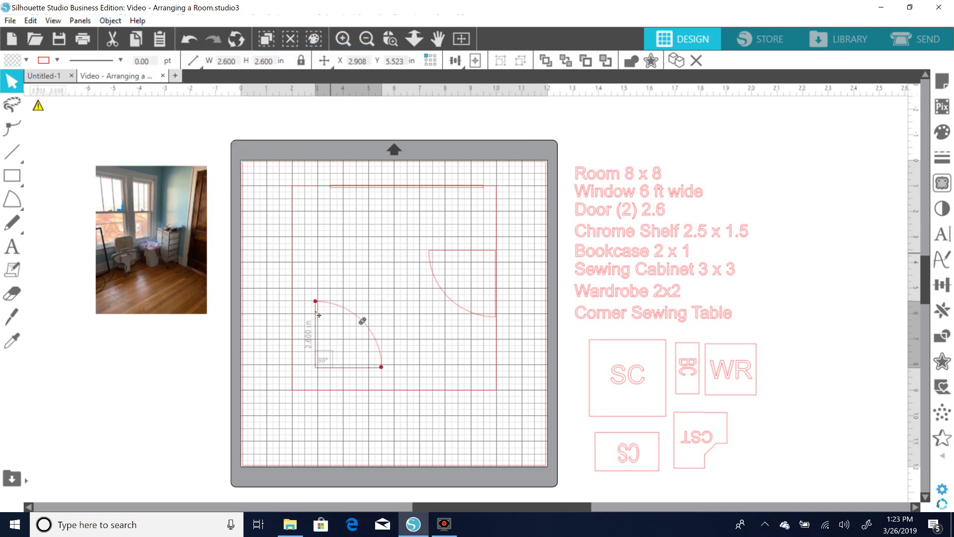
Step: Fit the flipped door arc into the room's lower-left corner, flush with both walls
drag(370, 371, 349, 392)
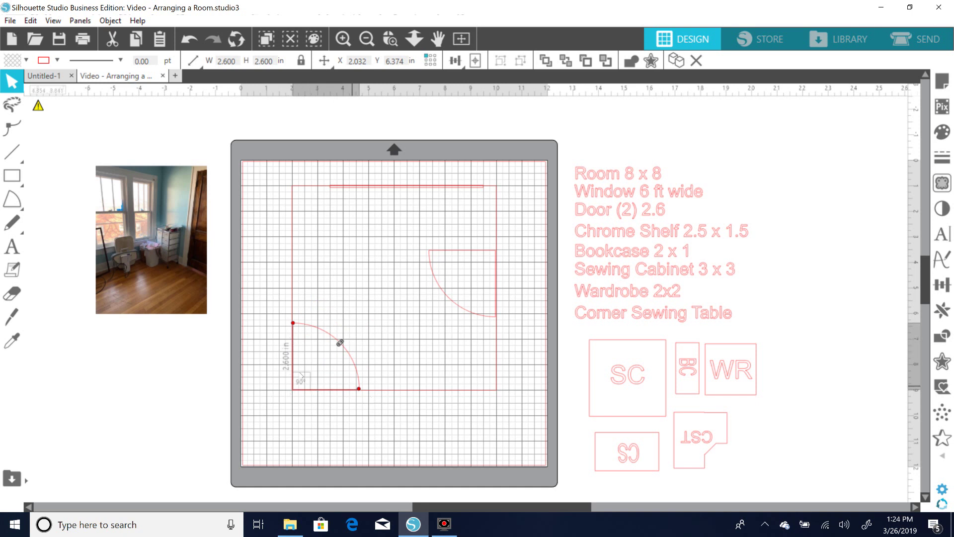
click(192, 374)
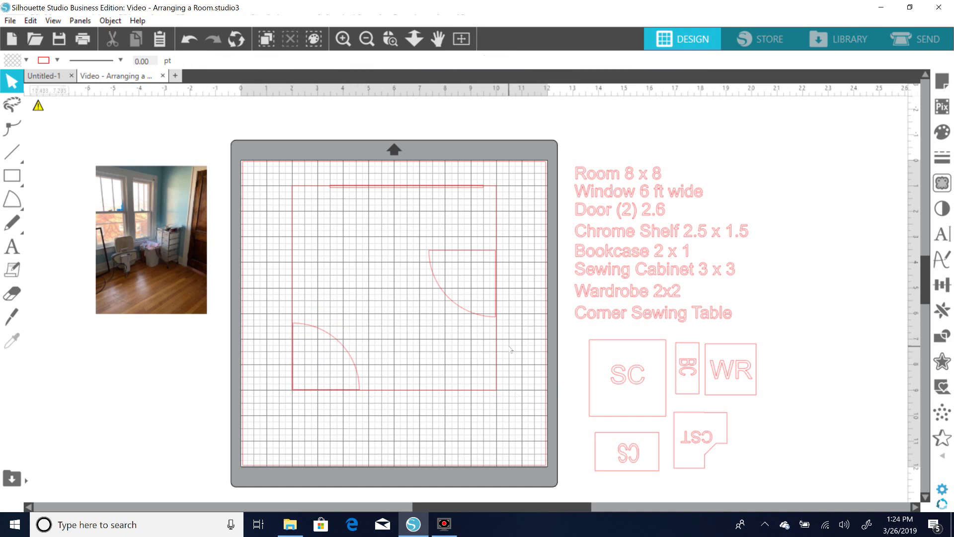
Step: Try reshaping the right-wall door arc with its editing handles
click(448, 296)
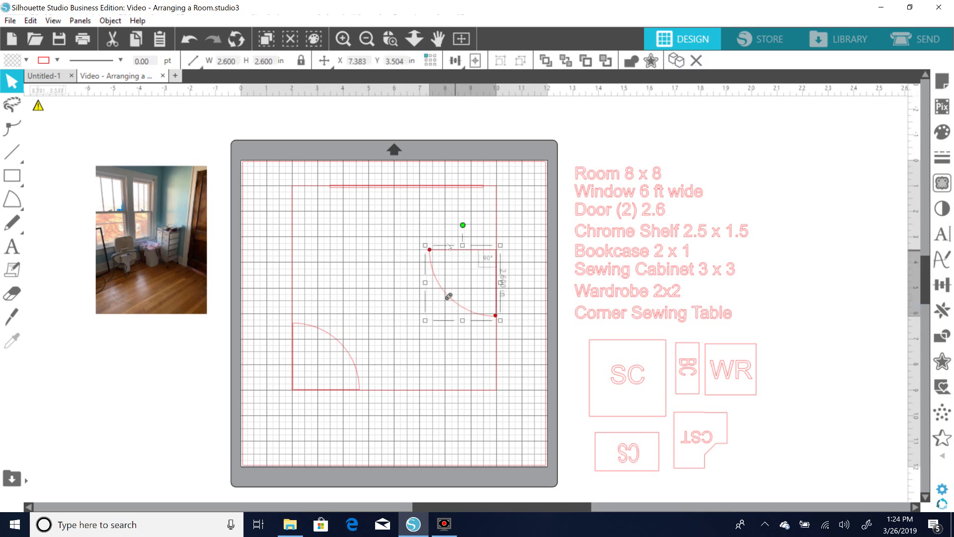
mouse_move(434, 254)
mouse_down()
mouse_move(427, 232)
mouse_move(429, 249)
mouse_up()
drag(449, 296, 434, 311)
Step: Convert both door arcs to paths
right_click(472, 312)
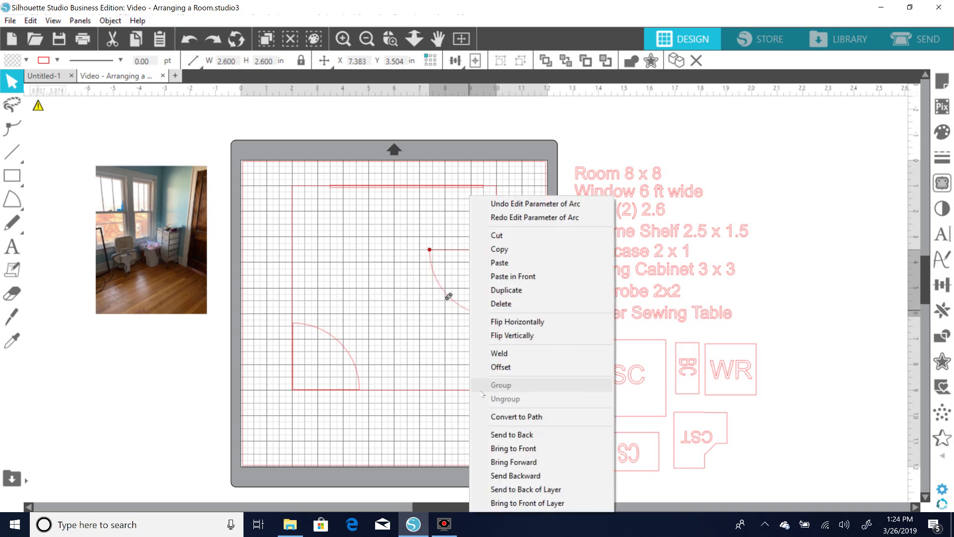
click(502, 418)
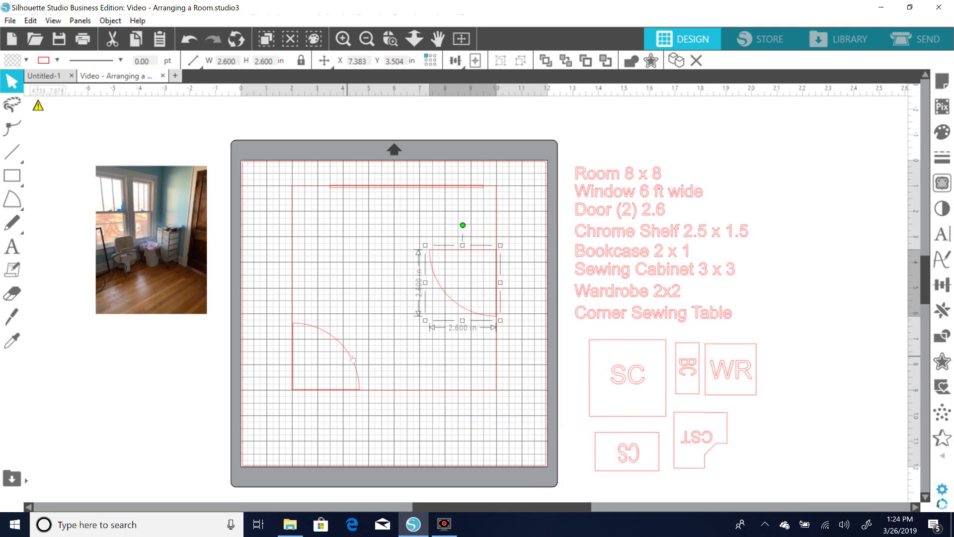
double_click(339, 343)
right_click(340, 342)
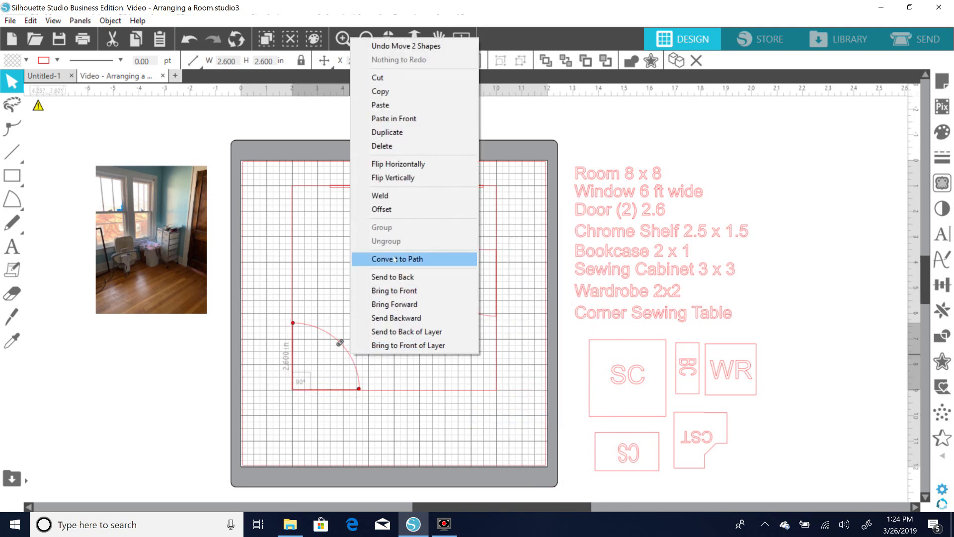
click(378, 259)
Step: Group the room square, window bar and both door arcs into one object
drag(264, 164, 517, 415)
right_click(497, 394)
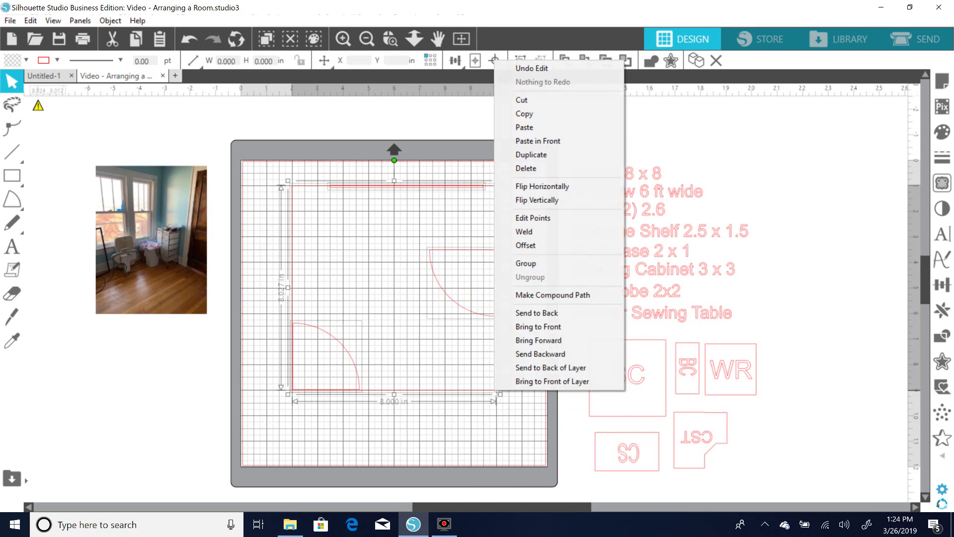
click(521, 263)
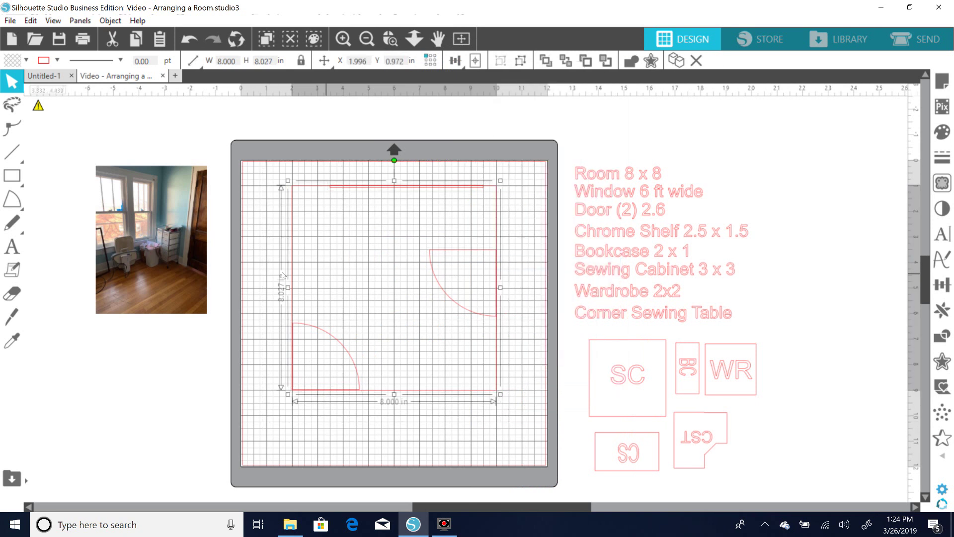
Step: Check that the room plan selects as one object, then shift the room photo slightly farther from the mat
click(316, 276)
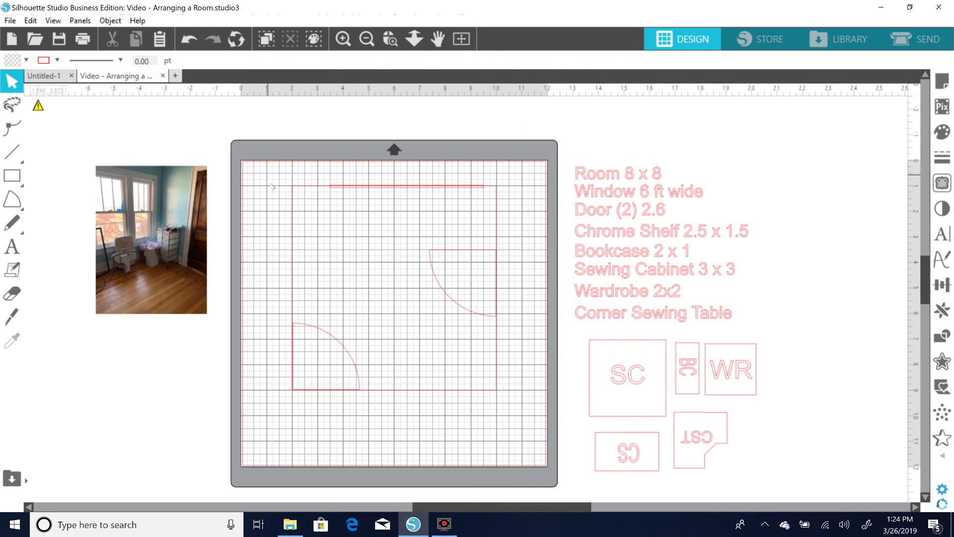
click(316, 187)
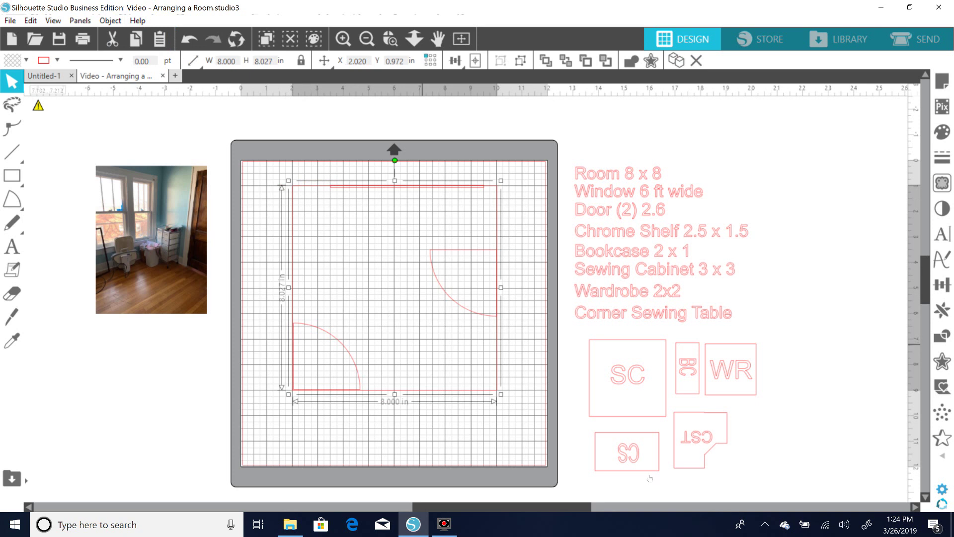
click(826, 392)
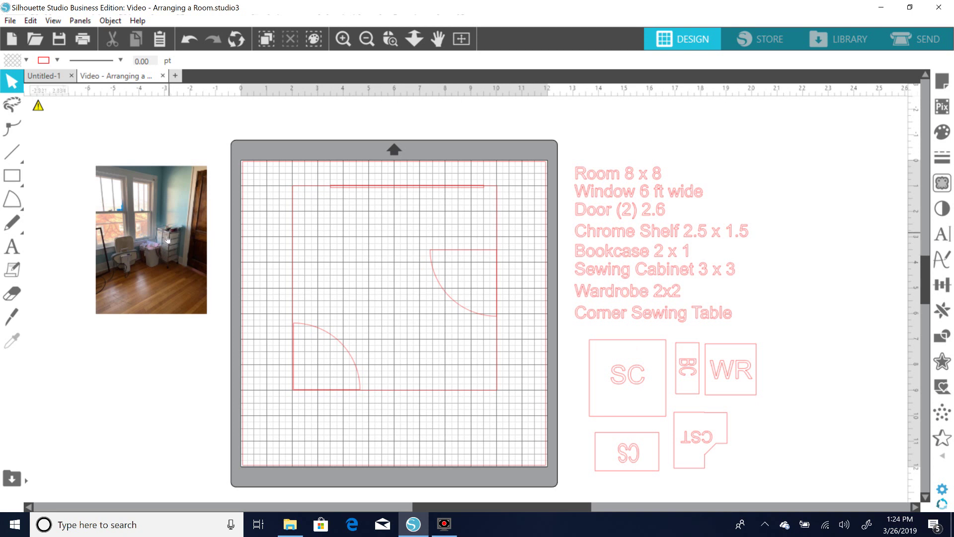
drag(157, 247, 141, 241)
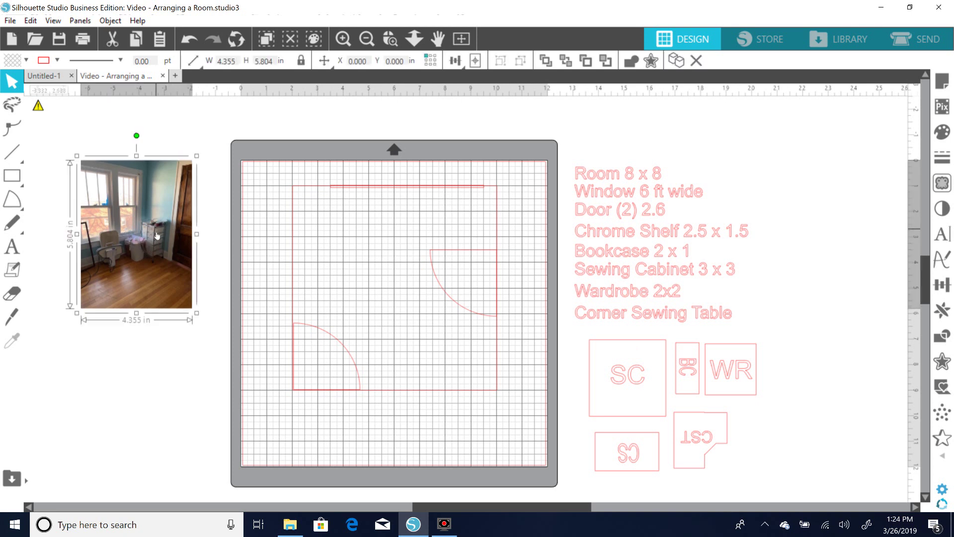
click(247, 349)
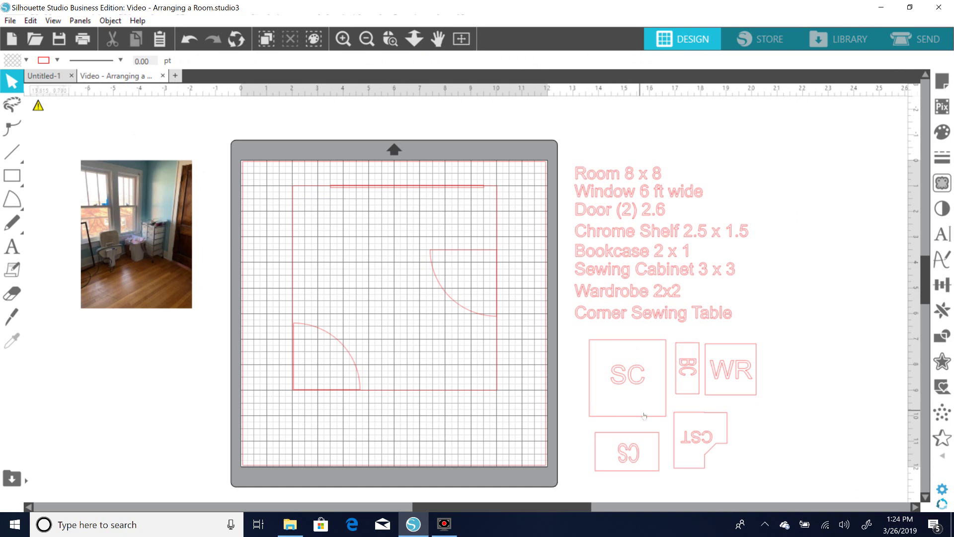
Step: Place the sewing cabinet (SC) in the middle of the room, between the two door arcs
mouse_move(645, 416)
mouse_down()
mouse_move(552, 406)
mouse_move(414, 363)
mouse_move(401, 324)
mouse_up()
click(401, 331)
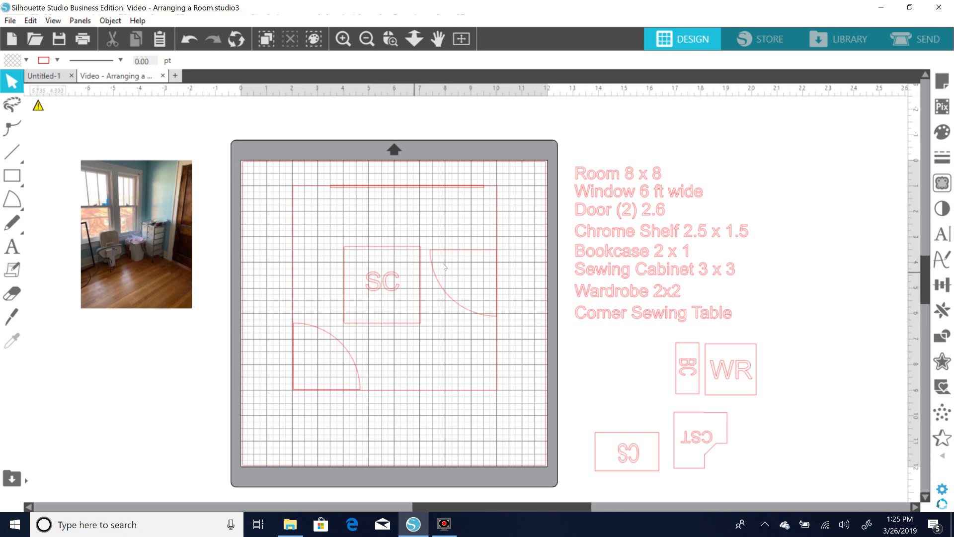
click(420, 288)
key(Up)
key(Up)
mouse_move(414, 317)
mouse_down()
mouse_move(489, 386)
mouse_move(435, 344)
mouse_move(417, 315)
mouse_up()
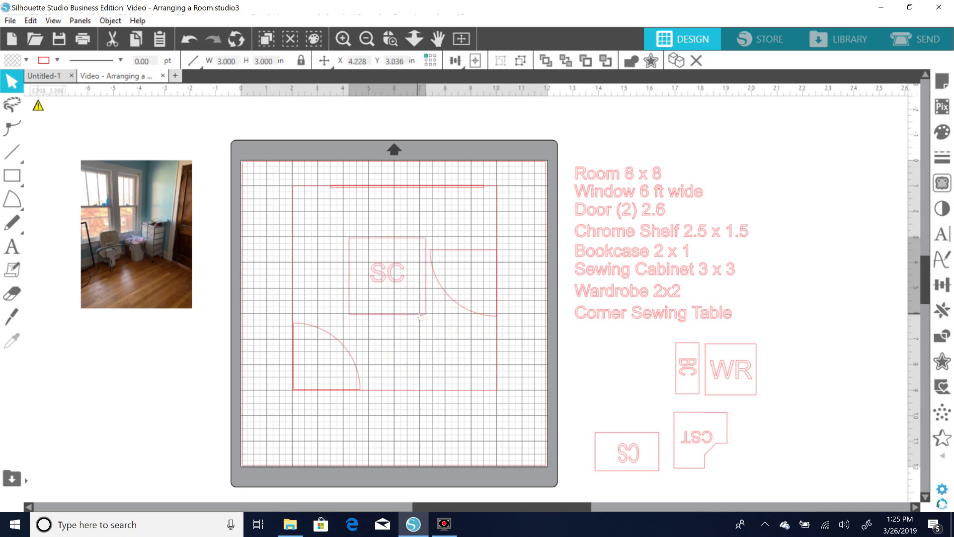
click(488, 357)
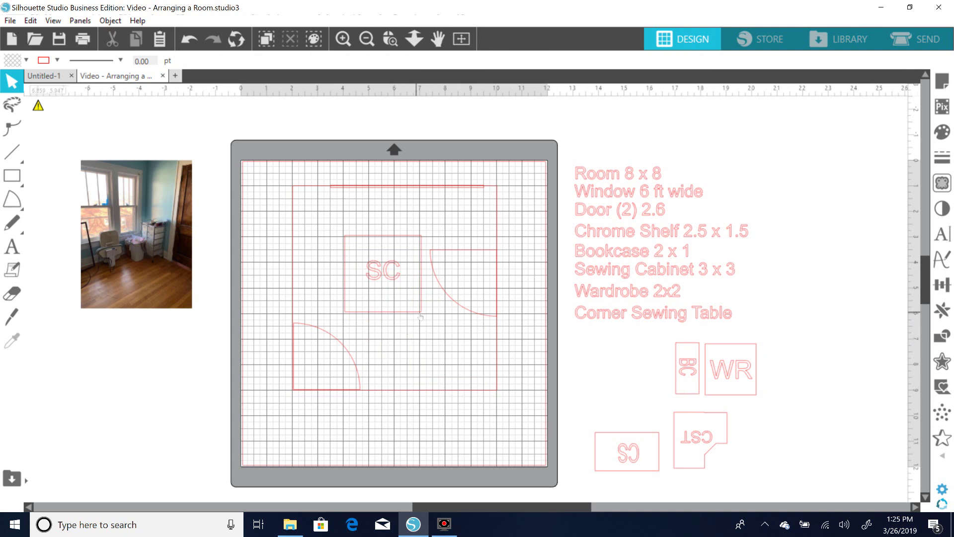
click(420, 315)
Step: Try the corner sewing table (CST) against the left wall near the room's upper-left corner
click(707, 417)
drag(707, 417, 336, 196)
click(326, 197)
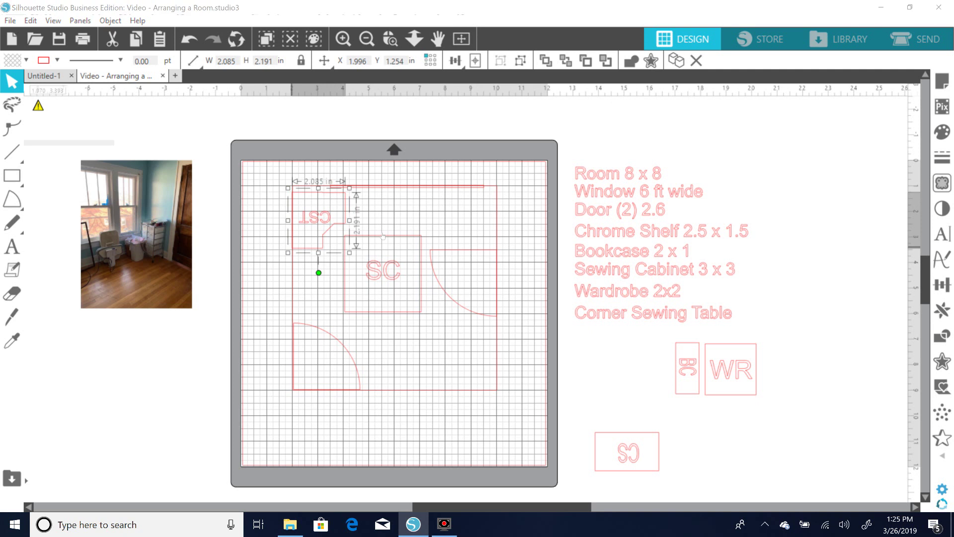
Step: Rotate the corner sewing table (CST) by 180° and fit it into the room's lower-right corner
drag(349, 205, 461, 344)
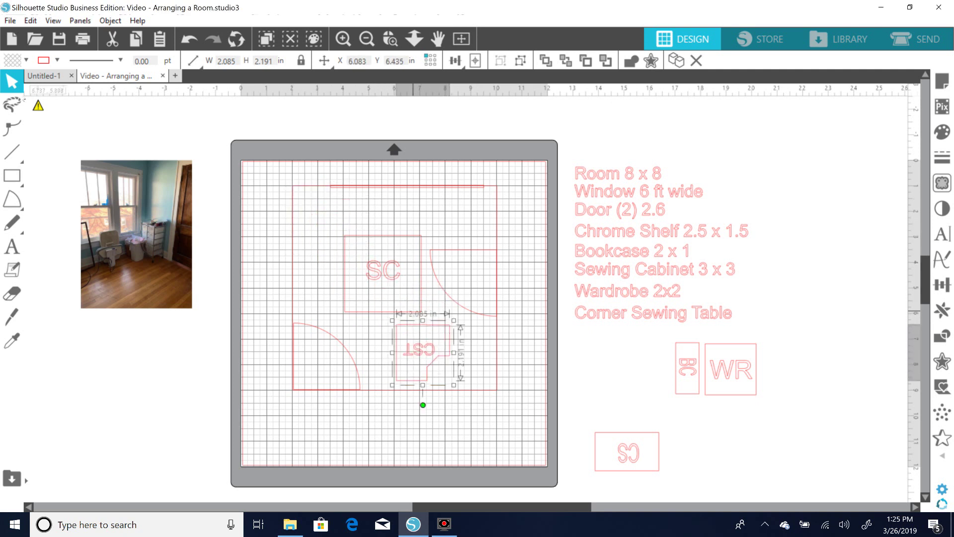
click(118, 20)
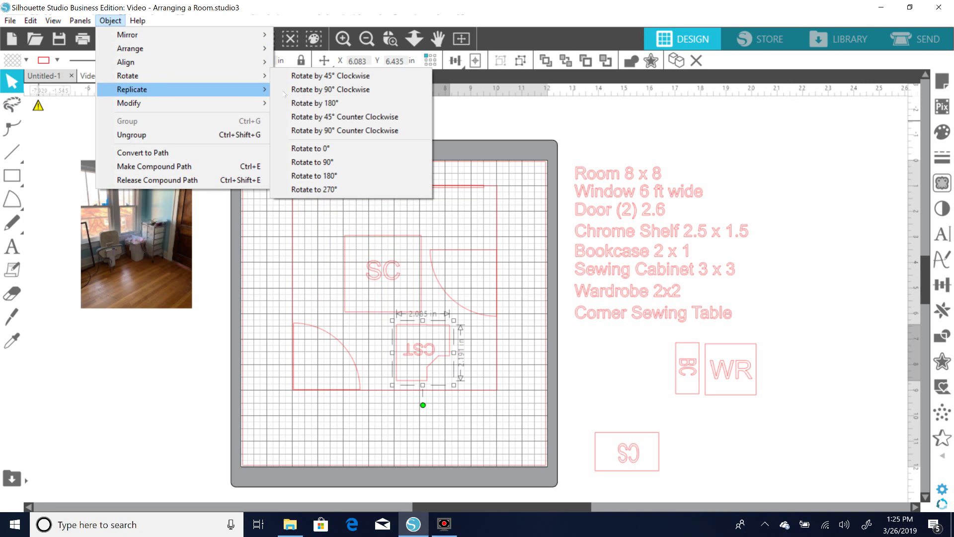
click(323, 100)
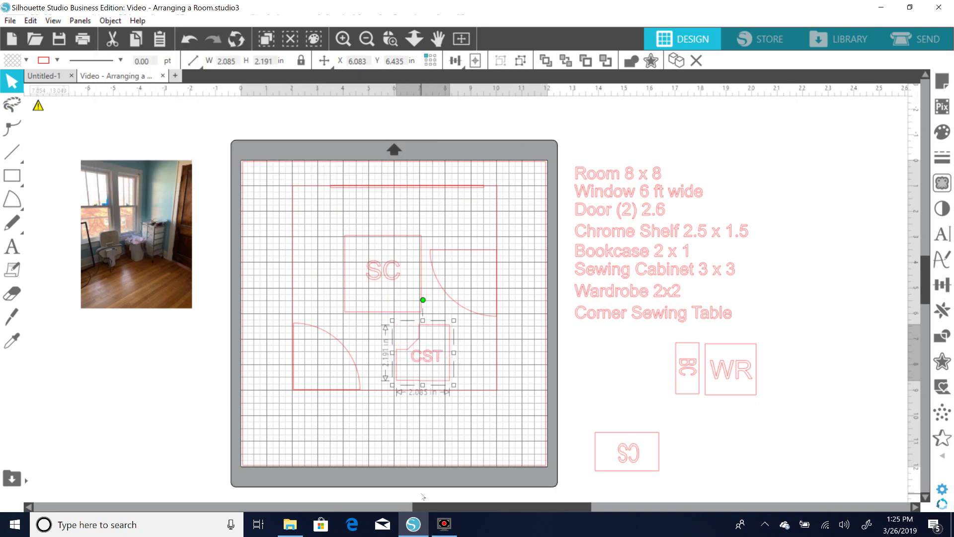
drag(441, 385, 488, 393)
click(556, 393)
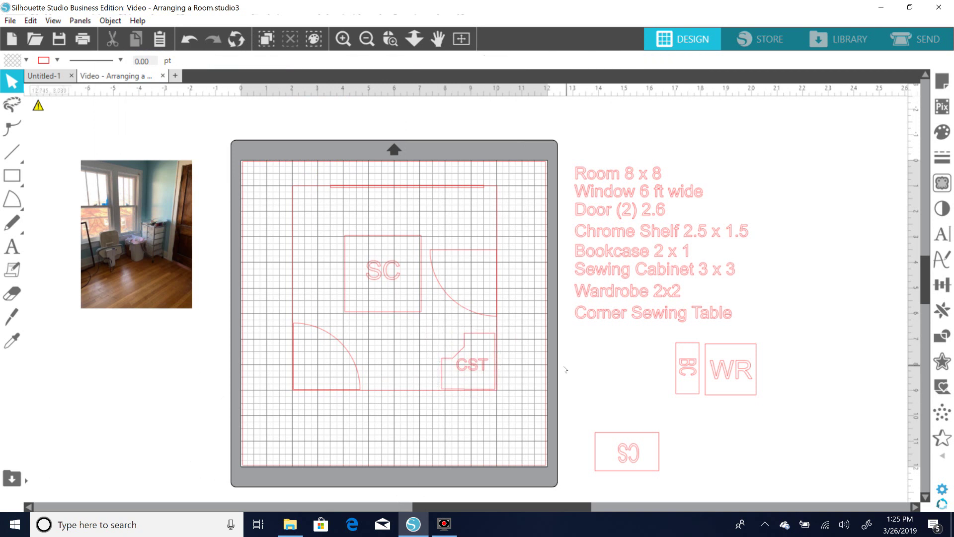
Step: Shift the sewing cabinet toward the right-wall door arc and place the bookcase (BC) in the room's upper-left corner
drag(398, 317, 406, 323)
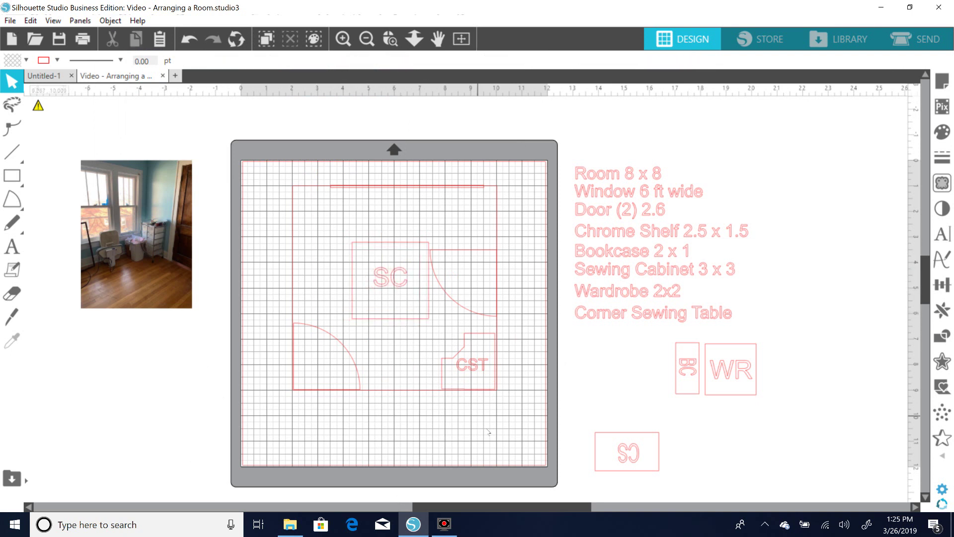
click(681, 395)
drag(680, 394, 298, 240)
click(298, 241)
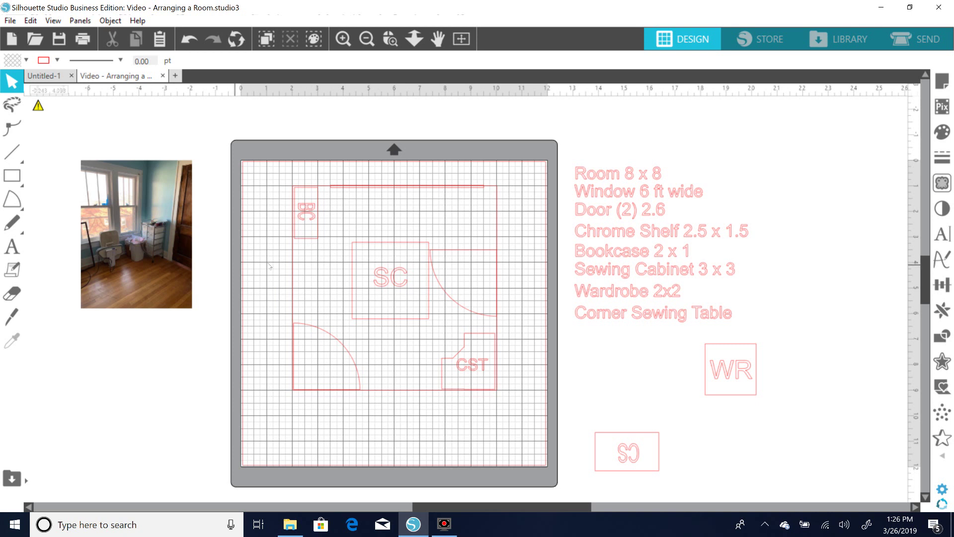
click(312, 242)
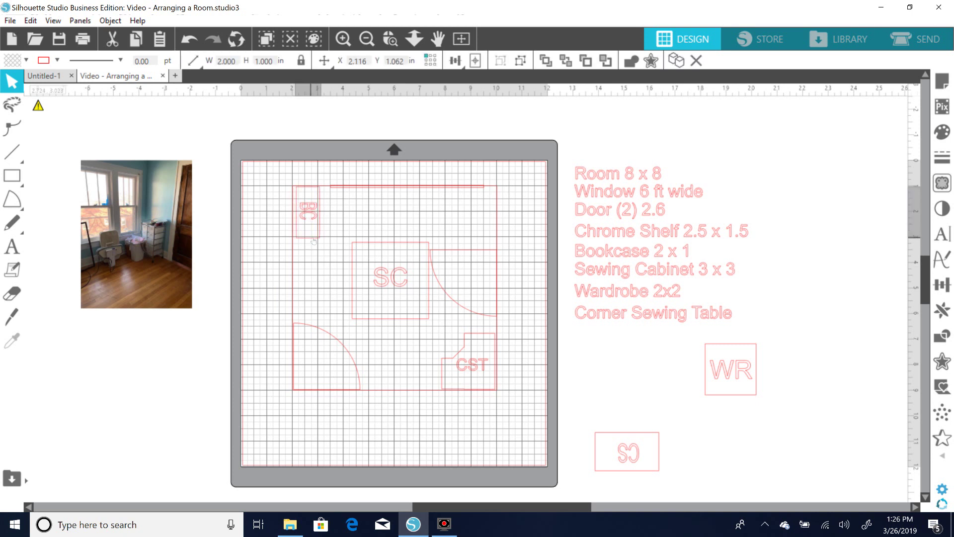
drag(312, 241, 313, 242)
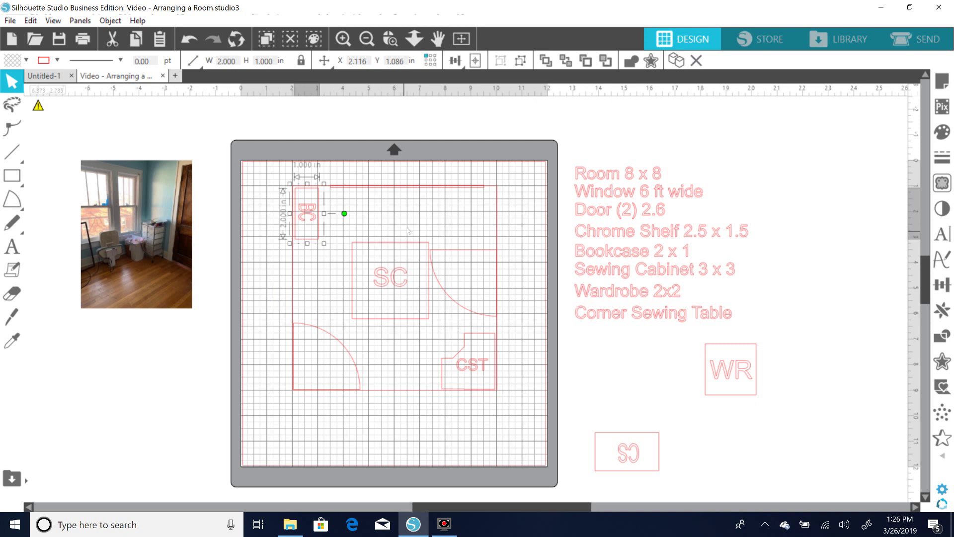
click(317, 246)
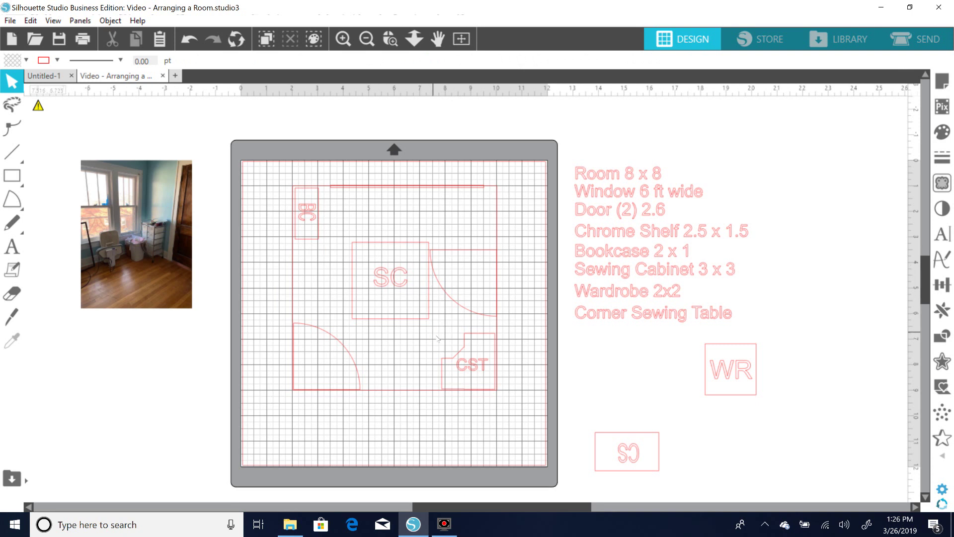
Step: Nudge the corner sewing table within its corner and rotate the chrome shelf (CS) by 90° clockwise
drag(457, 355, 457, 355)
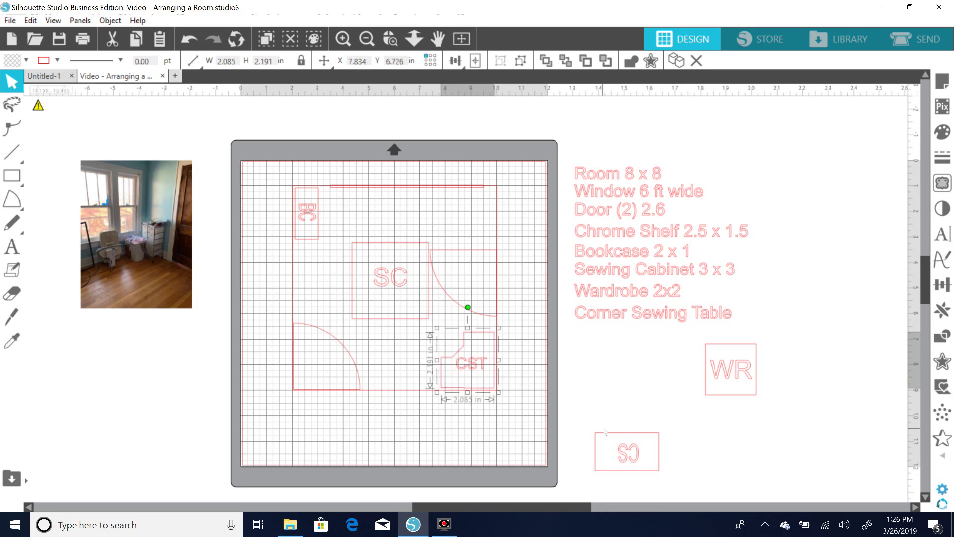
drag(622, 436, 624, 388)
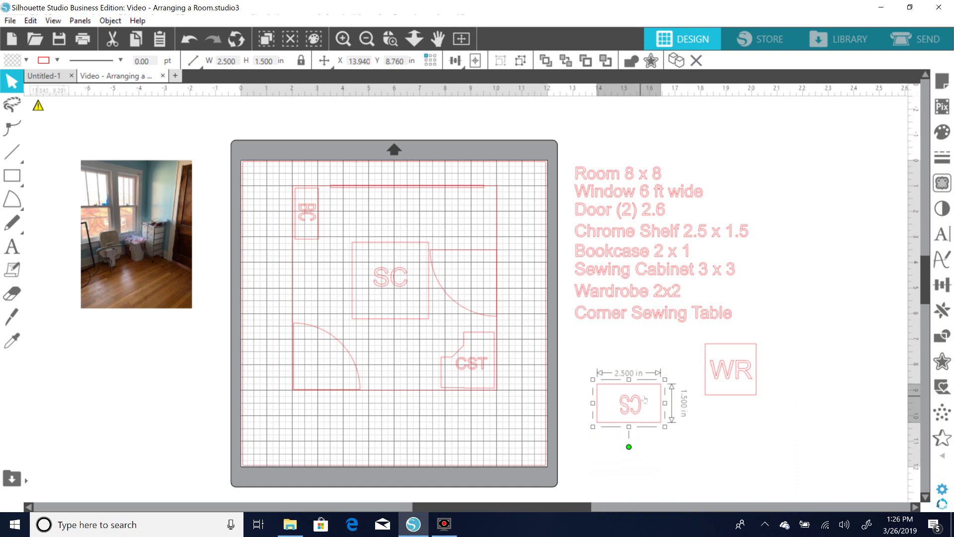
mouse_move(656, 387)
mouse_down()
mouse_move(426, 350)
mouse_move(488, 366)
mouse_move(660, 378)
mouse_up()
click(435, 374)
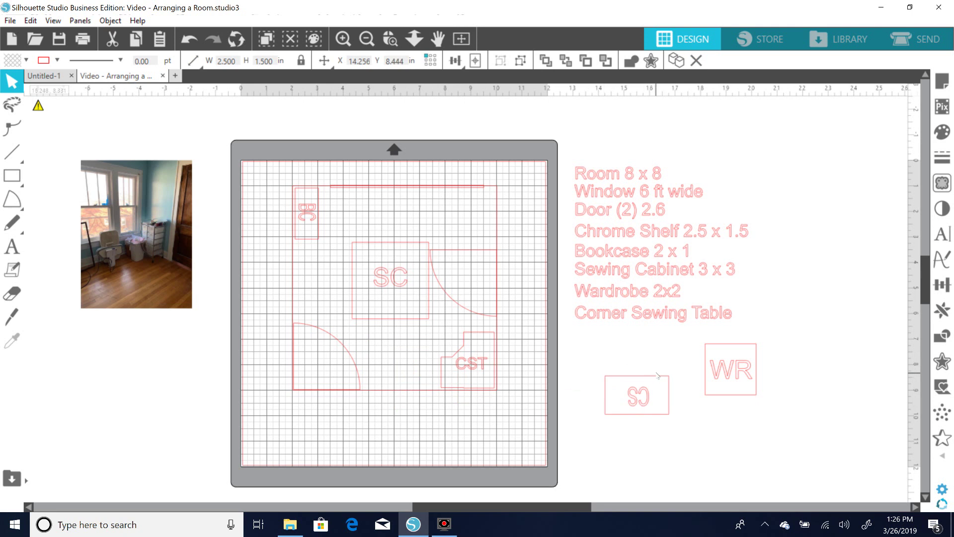
click(640, 418)
click(643, 416)
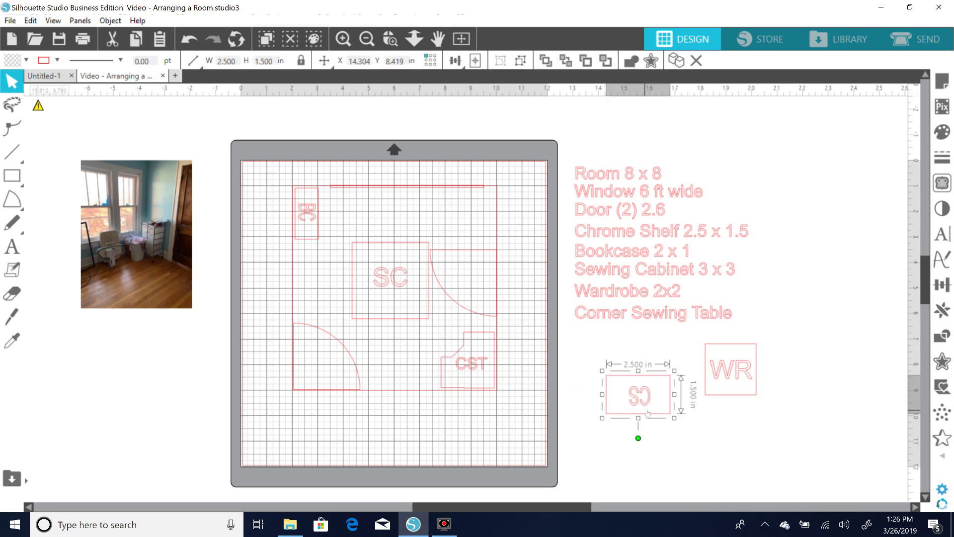
click(110, 20)
mouse_move(146, 75)
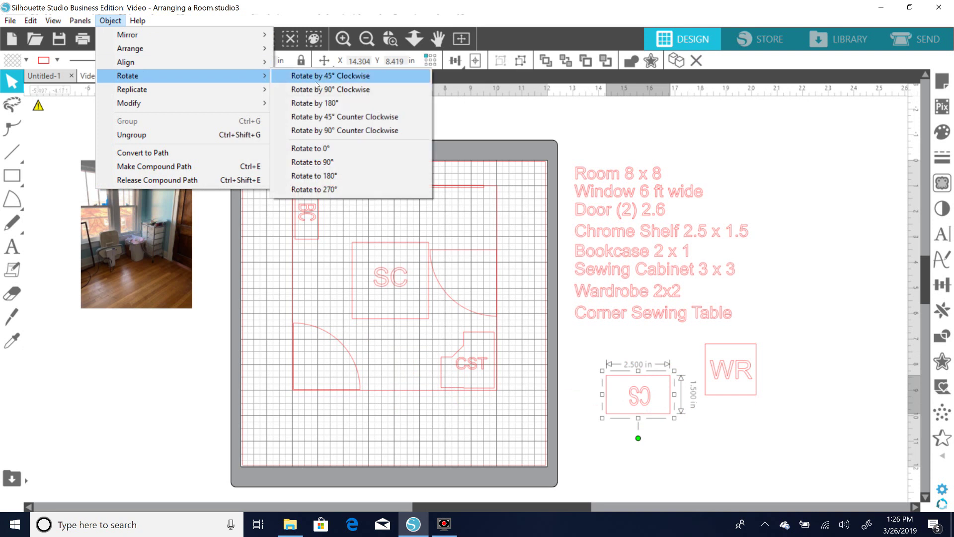
click(342, 91)
mouse_move(662, 376)
mouse_down()
mouse_move(561, 336)
mouse_move(501, 219)
mouse_move(447, 222)
mouse_move(386, 263)
mouse_move(338, 272)
mouse_move(403, 314)
mouse_move(421, 355)
mouse_move(390, 342)
mouse_move(322, 282)
mouse_move(330, 244)
mouse_move(357, 247)
mouse_move(351, 266)
mouse_move(672, 386)
mouse_up()
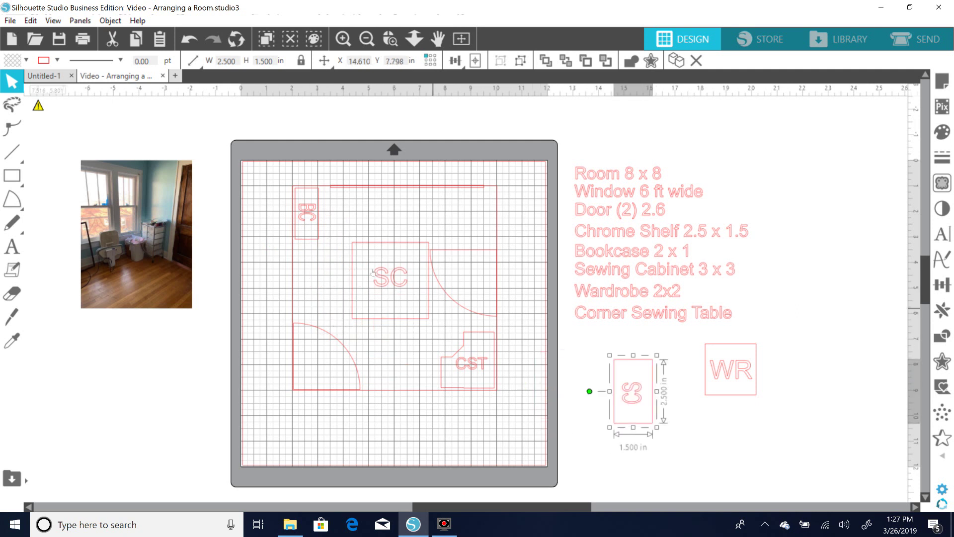
Step: Try the bookcase in the room's upper-right corner and the chrome shelf in the upper-left corner
drag(319, 241, 488, 245)
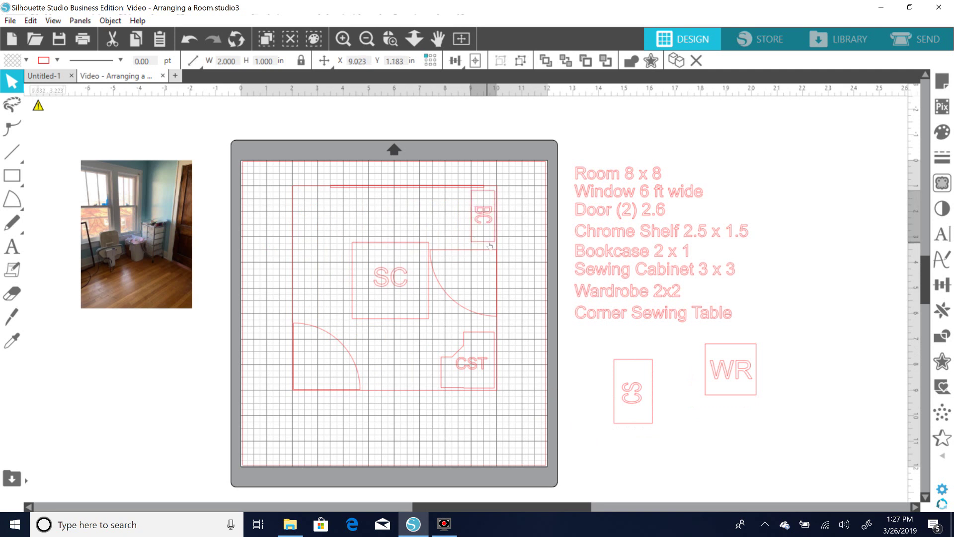
click(488, 245)
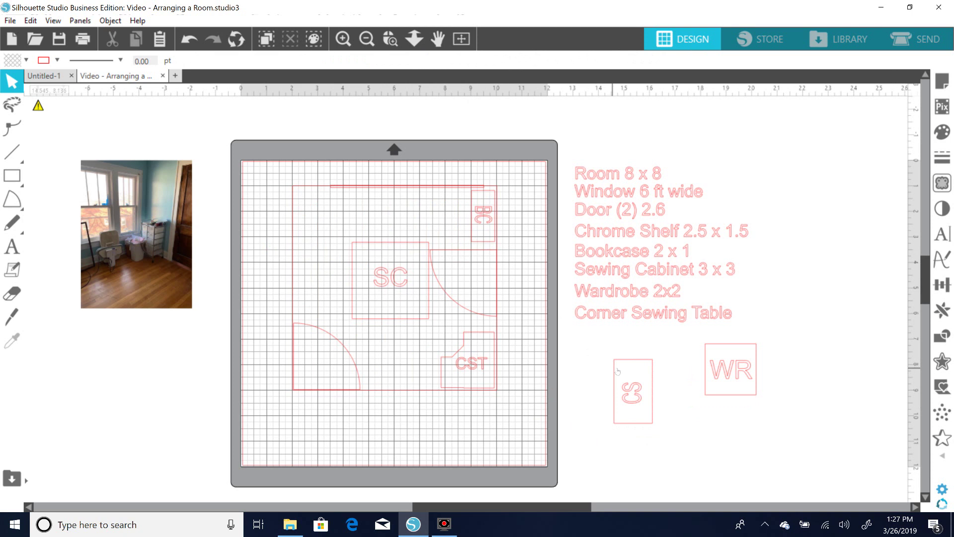
drag(617, 371, 494, 335)
drag(418, 287, 296, 201)
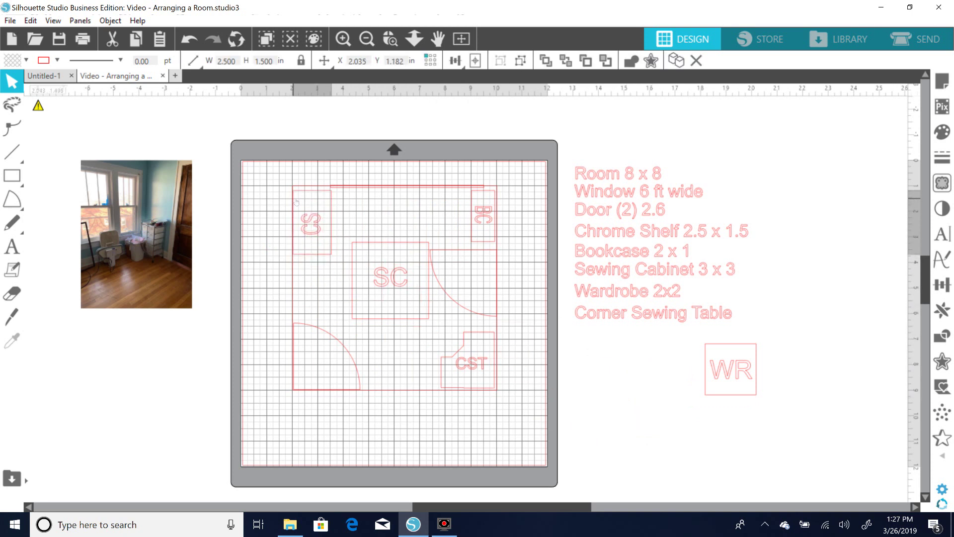
click(289, 216)
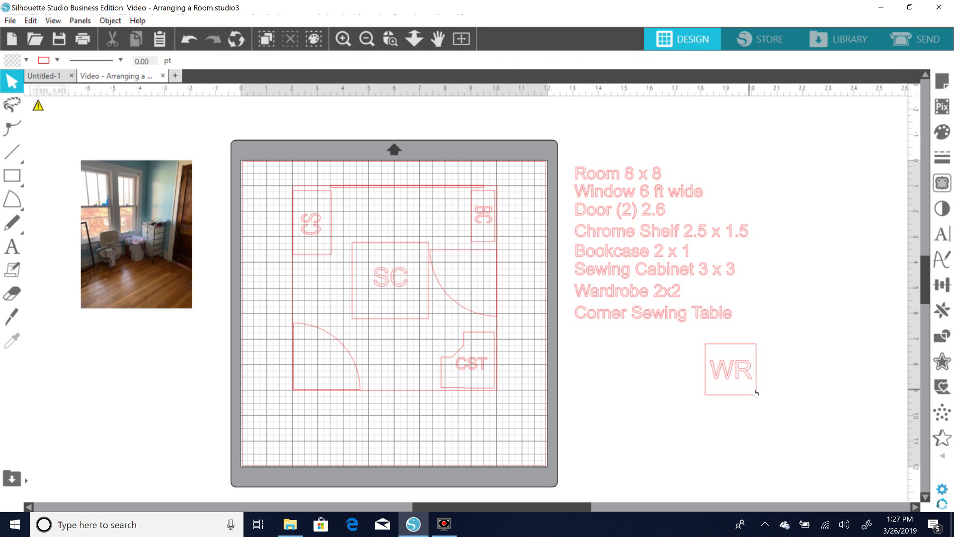
Step: Place the wardrobe (WR) against the room's bottom wall, directly left of the corner sewing table
drag(744, 398, 423, 392)
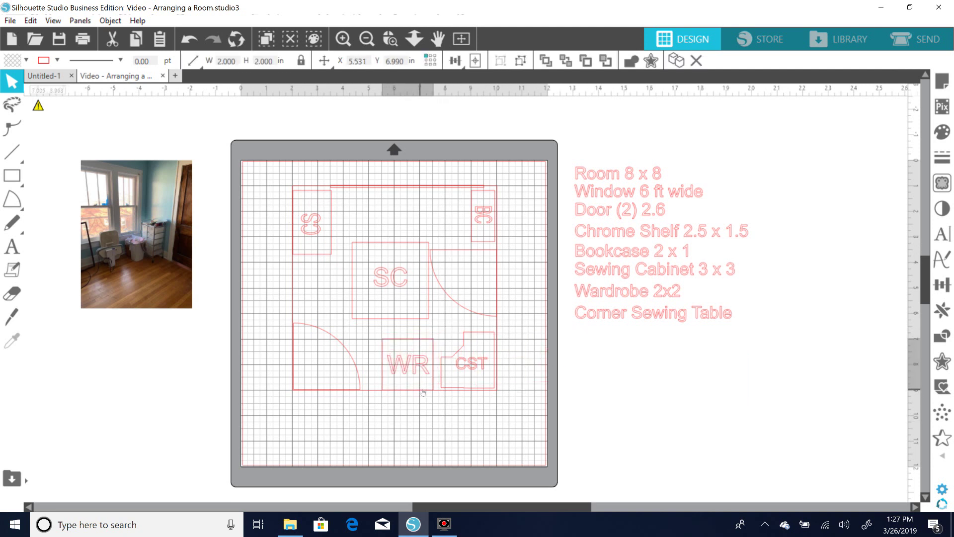
click(425, 390)
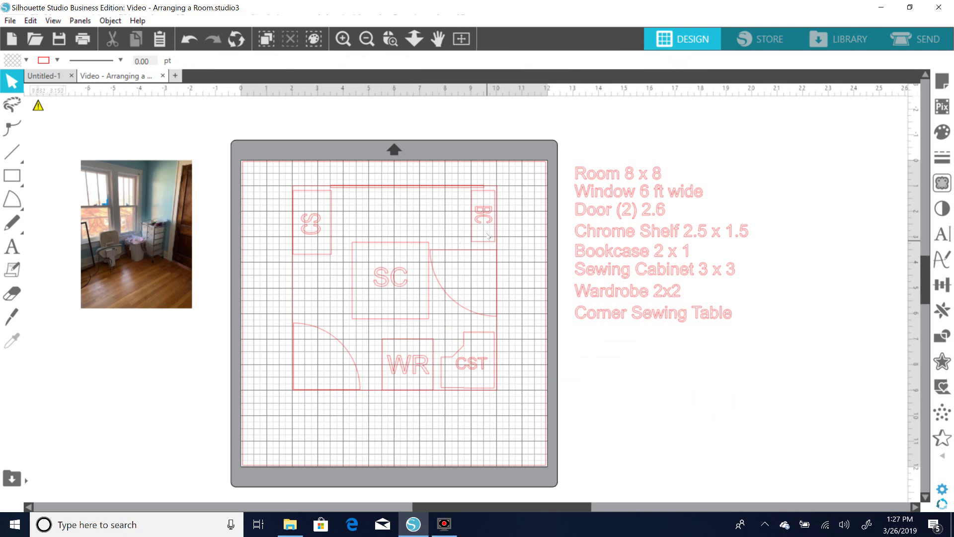
Step: Place the chrome shelf on the left wall above the door arc, with the bookcase above it in the upper-left corner
click(327, 243)
drag(328, 259, 331, 316)
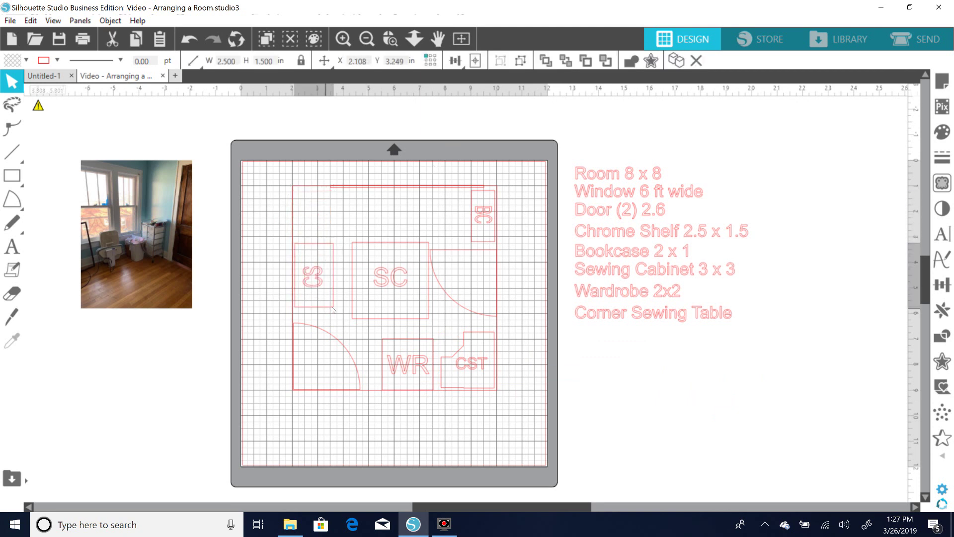
drag(490, 245, 327, 246)
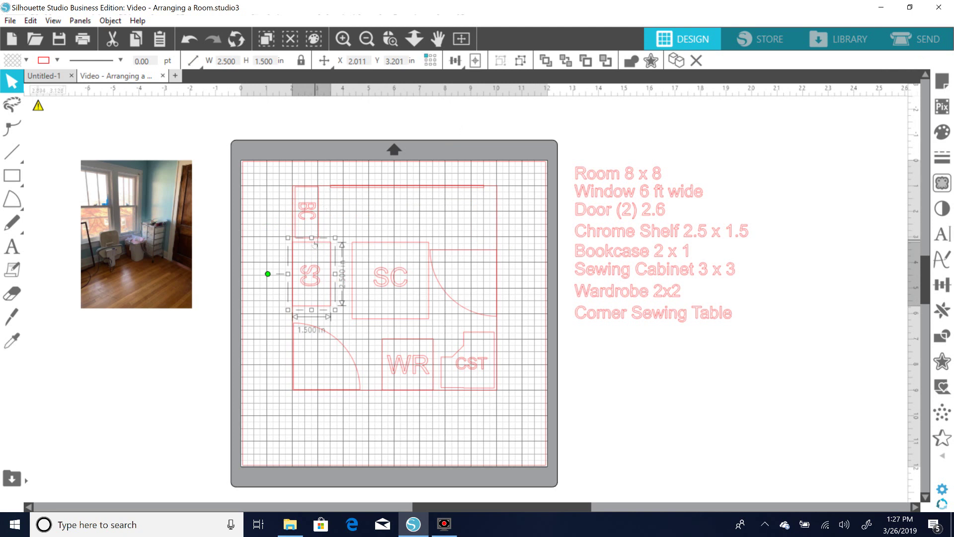
click(632, 396)
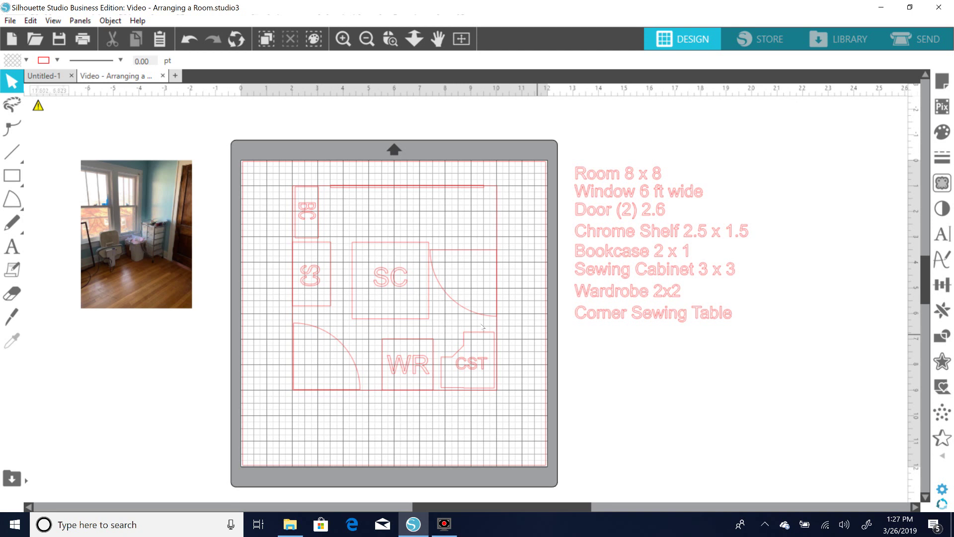
Step: Move the sewing cabinet up toward the window wall and slightly left, clear of the right-wall door arc
drag(425, 319, 424, 295)
click(420, 312)
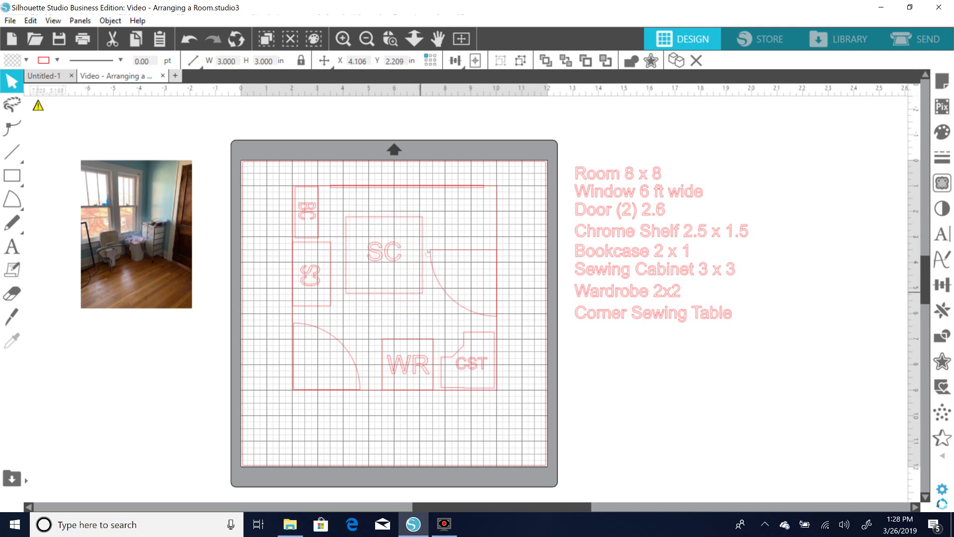
click(491, 314)
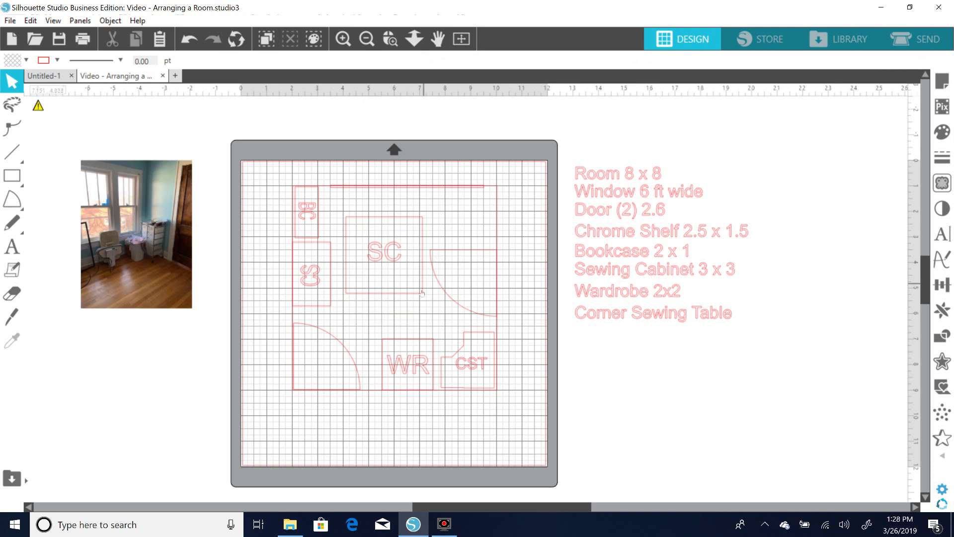
Step: Nudge the sewing cabinet slightly right and up, keeping it clear of the right-wall door arc
drag(422, 293, 435, 306)
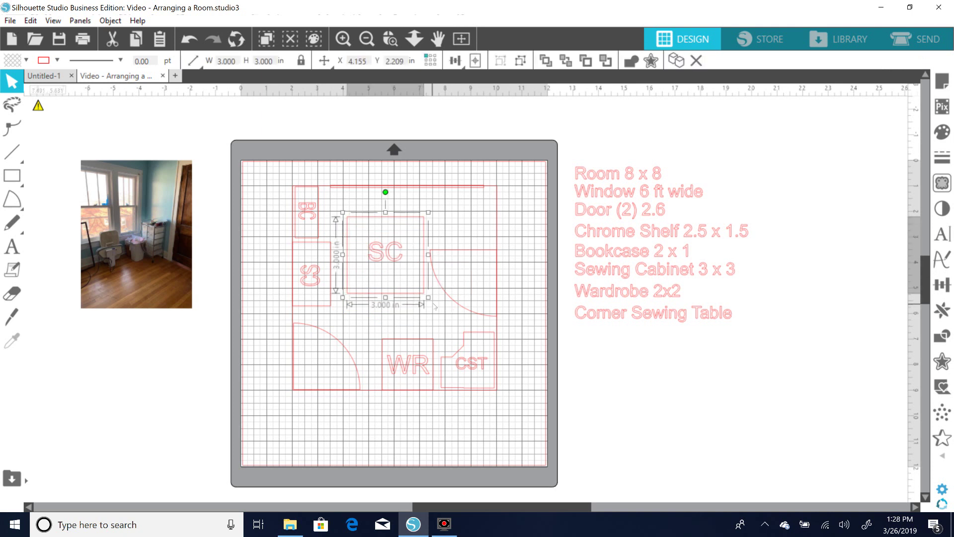
click(457, 302)
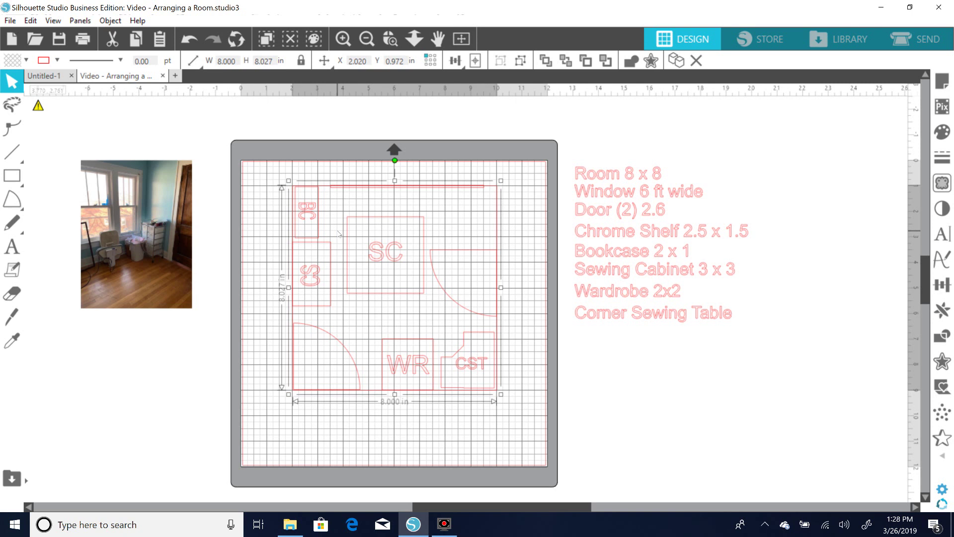
click(348, 293)
click(326, 301)
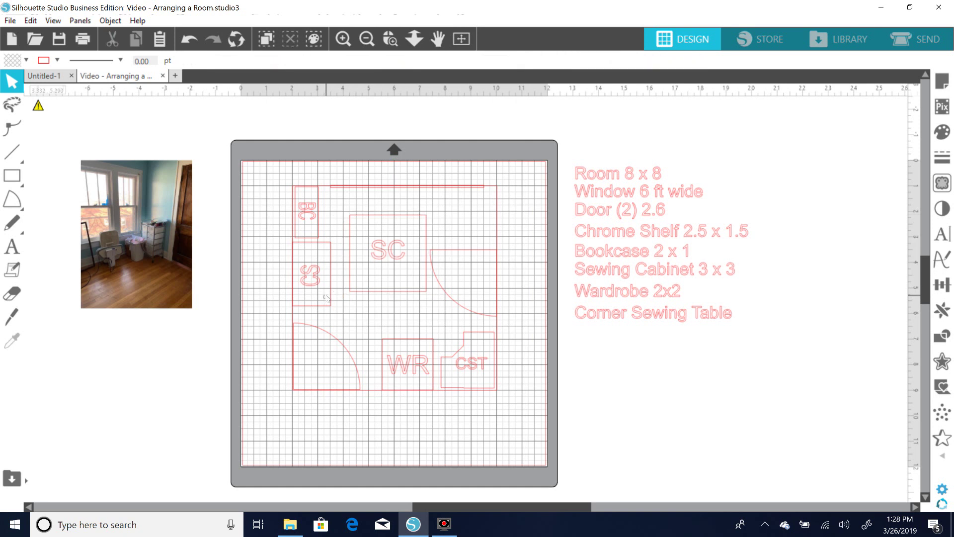
Step: Move the chrome shelf up into the room's upper-left corner and the bookcase into the upper-right corner, above the door arc
drag(319, 237, 393, 324)
click(333, 309)
drag(333, 308, 333, 258)
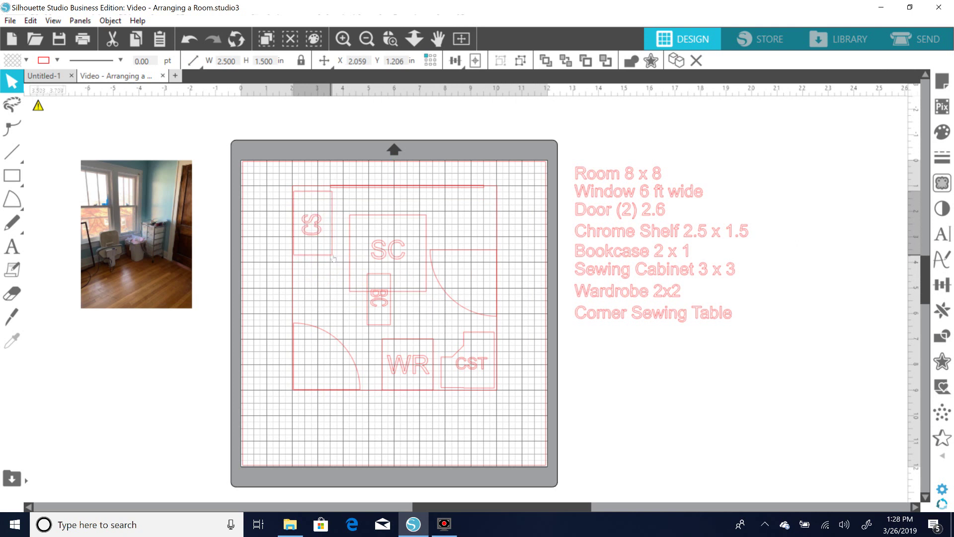
click(348, 271)
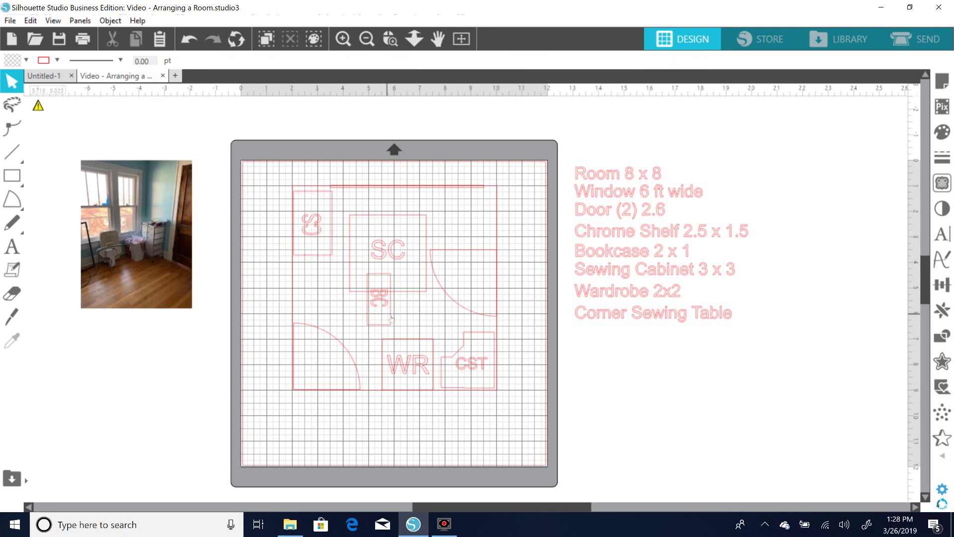
drag(388, 315, 500, 241)
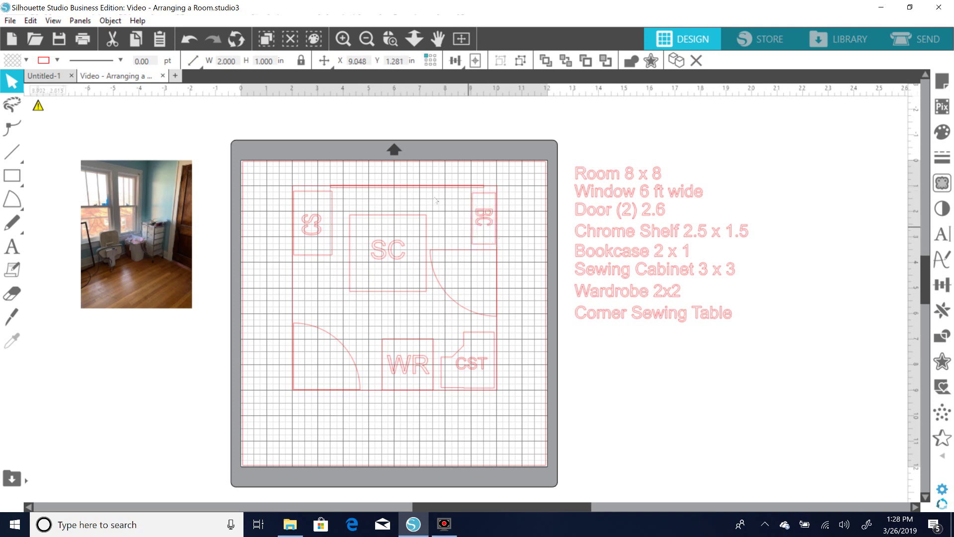
click(392, 190)
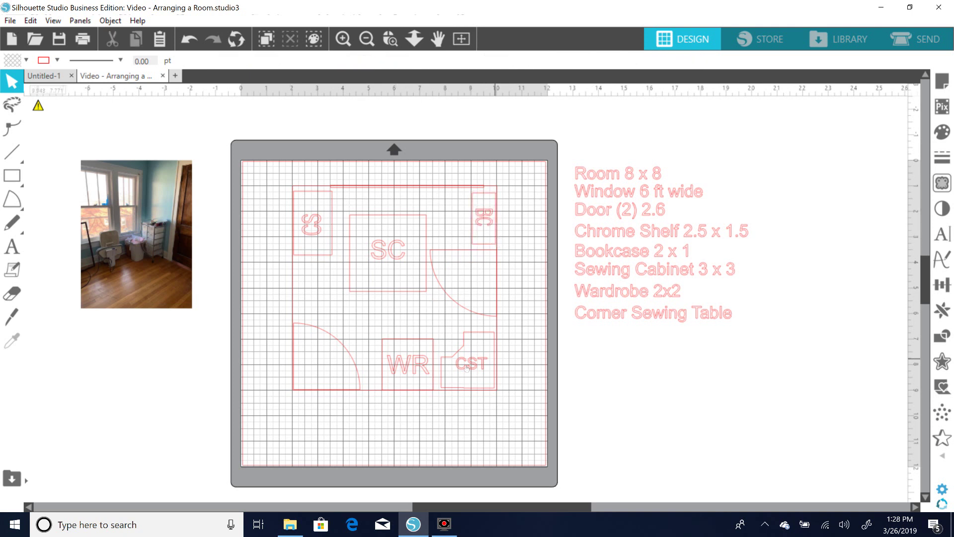
Step: Try the wardrobe on the left wall below the chrome shelf, with the sewing cabinet in the middle of the room
drag(433, 376, 407, 337)
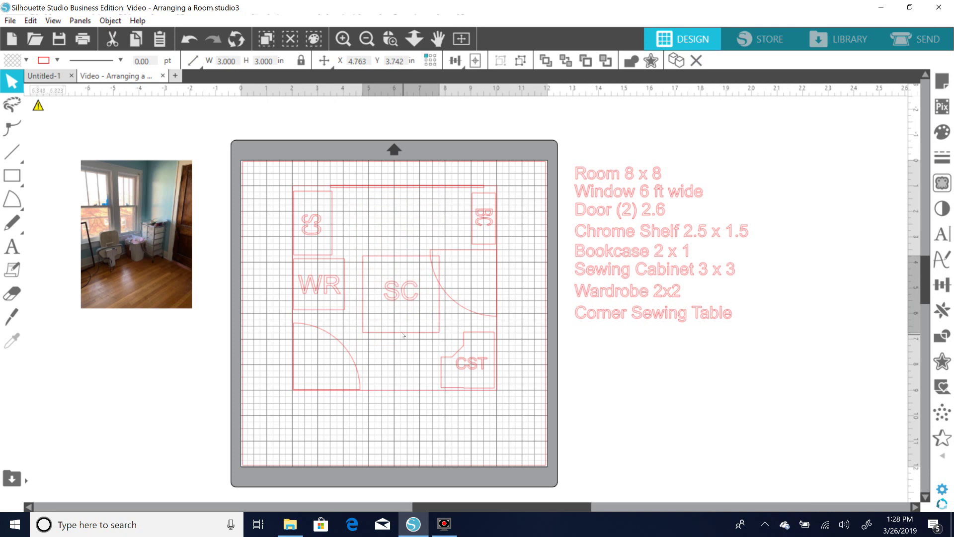
click(506, 334)
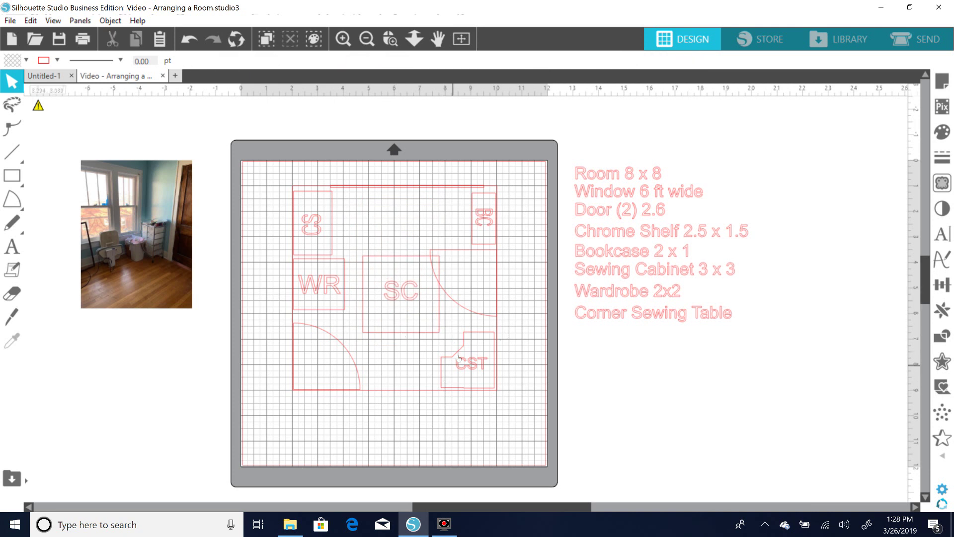
Step: Clear all five furniture pieces out of the room into the blank area below the dimension list
drag(323, 251, 602, 412)
drag(305, 296, 641, 390)
click(435, 299)
drag(444, 299, 760, 386)
click(539, 349)
drag(496, 349, 446, 375)
click(499, 243)
drag(499, 242, 804, 368)
drag(496, 393, 662, 486)
click(439, 396)
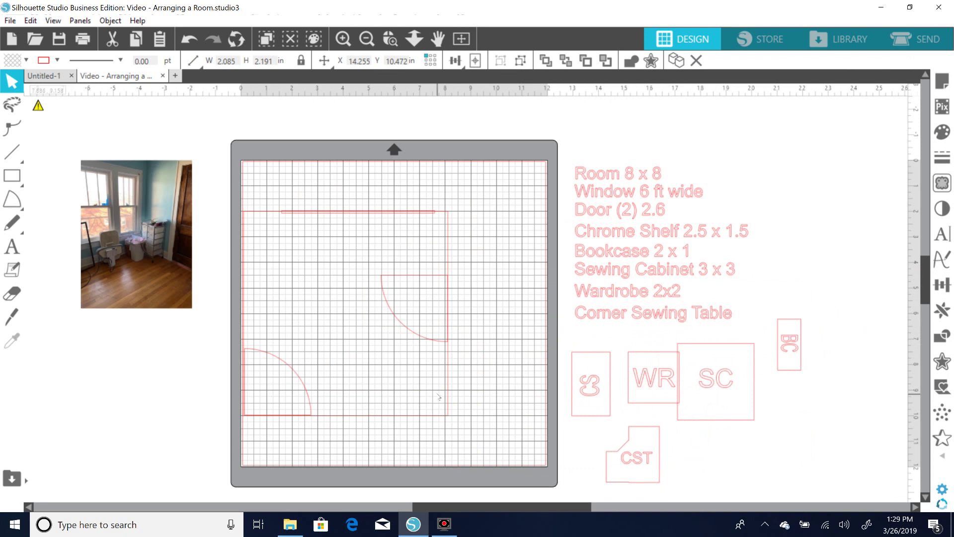
Step: Reposition the empty room outline, with its window and doors, near the upper-left part of the mat
drag(446, 415, 475, 384)
click(259, 246)
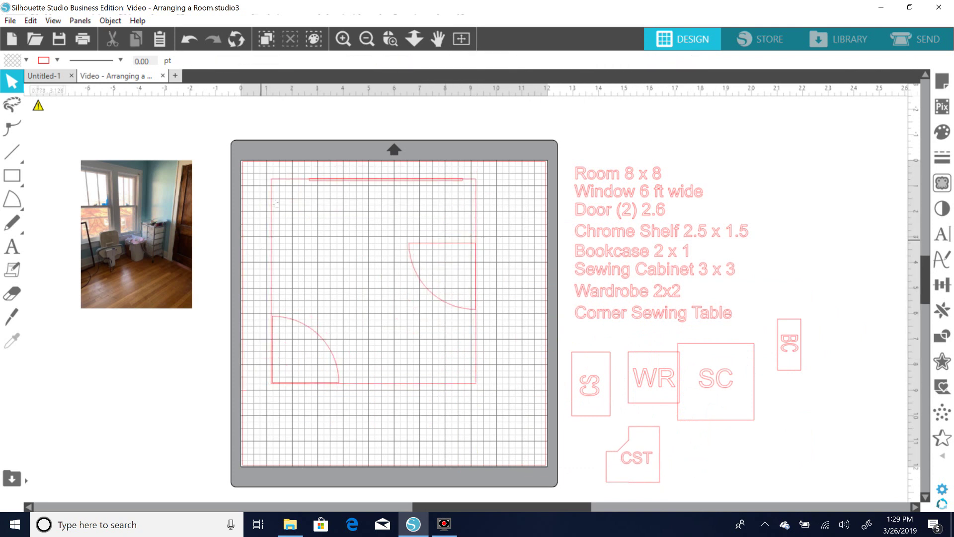
drag(315, 180, 312, 178)
click(312, 178)
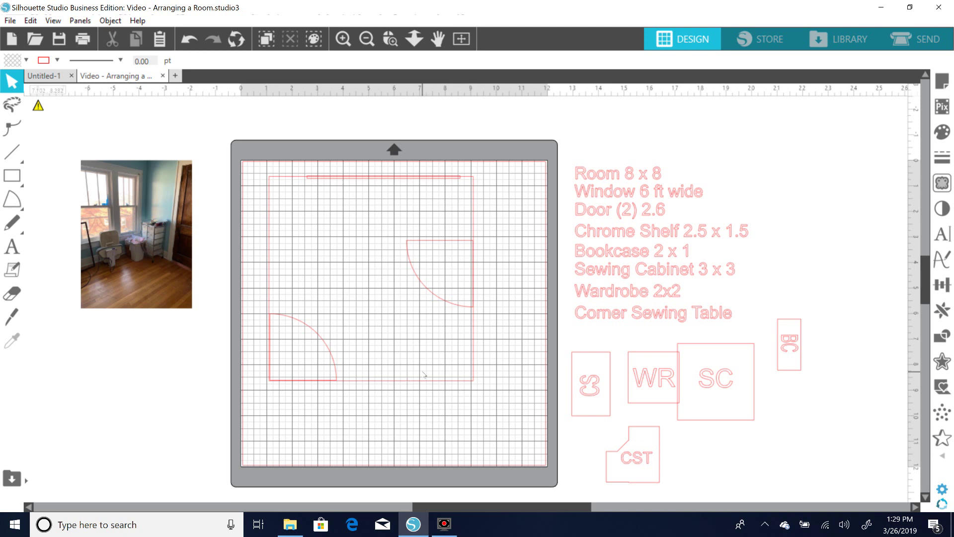
Step: Shift the wardrobe slightly left so it no longer overlaps the sewing cabinet outside the room
click(600, 415)
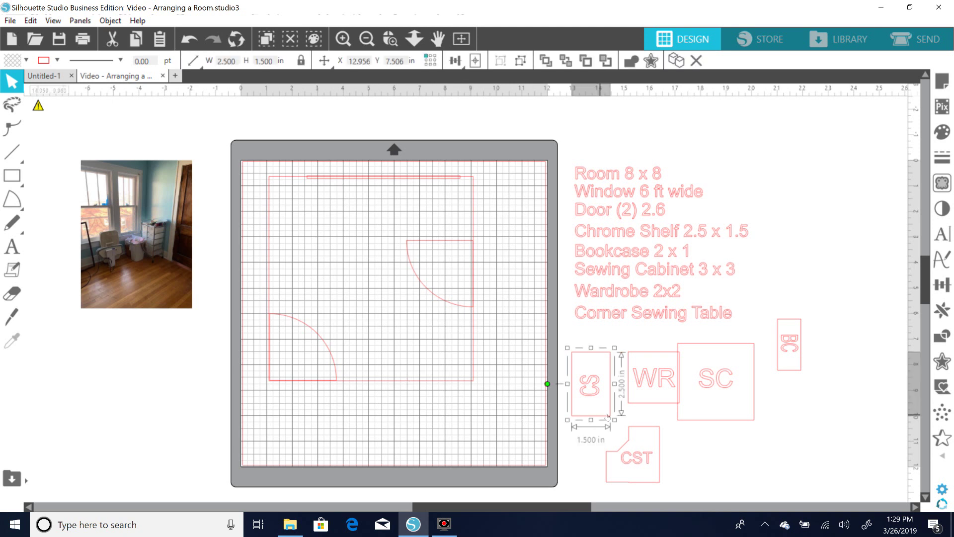
click(660, 404)
drag(661, 404, 655, 405)
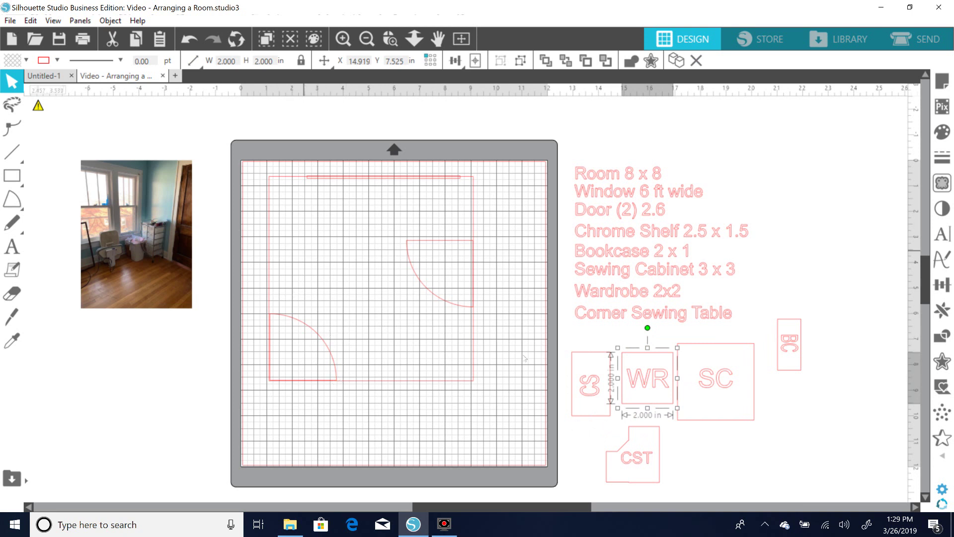
Step: Place the chrome shelf and bookcase in the room's upper-left and upper-right corners, with the sewing cabinet between them below the window
drag(592, 411, 294, 234)
click(697, 422)
drag(698, 422, 344, 280)
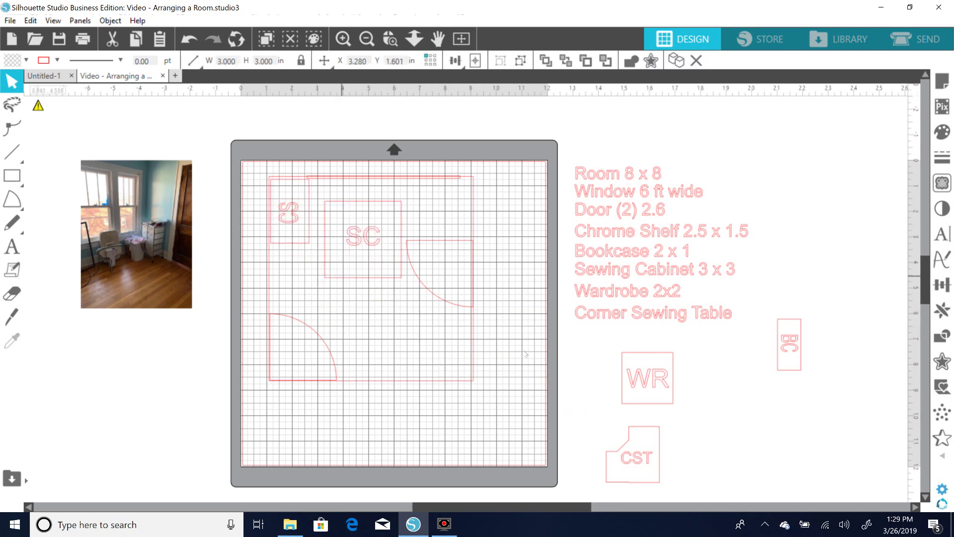
drag(804, 365, 469, 230)
Step: Place the wardrobe against the room's bottom wall and the corner sewing table in the lower-right corner beside it
drag(633, 394, 372, 365)
click(651, 485)
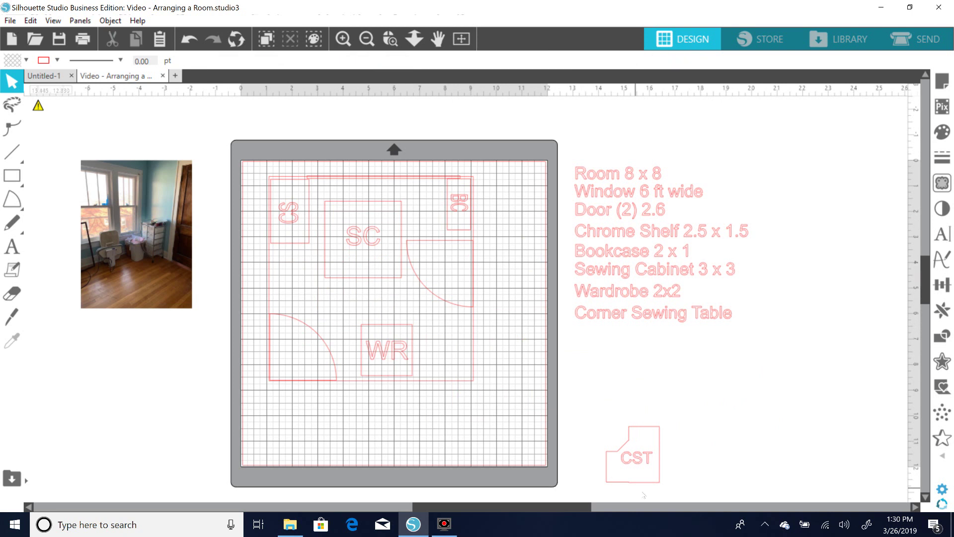
drag(650, 486, 464, 378)
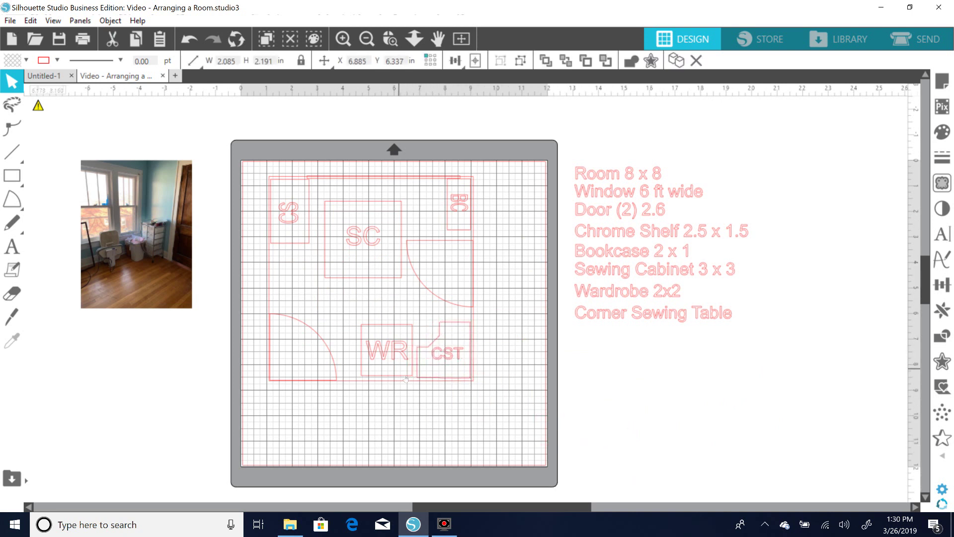
click(408, 376)
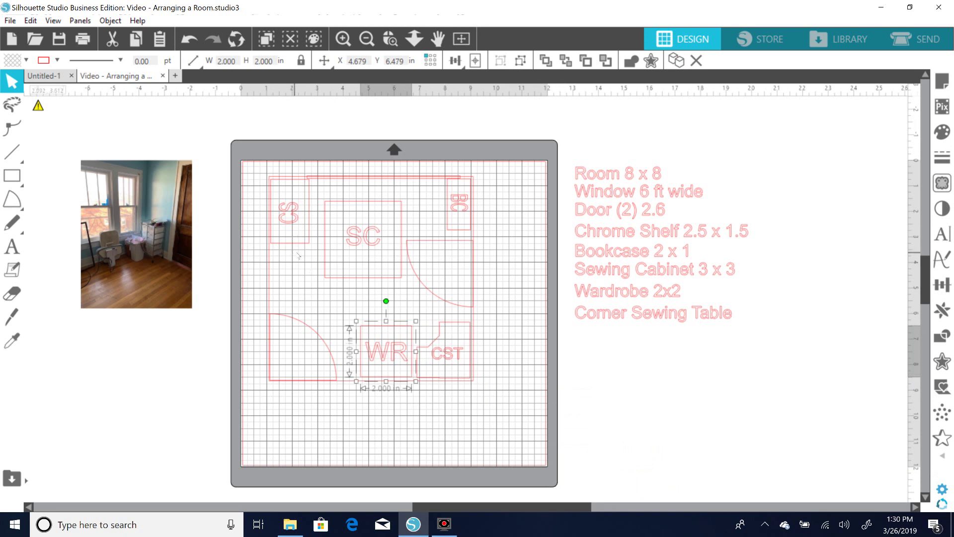
click(308, 265)
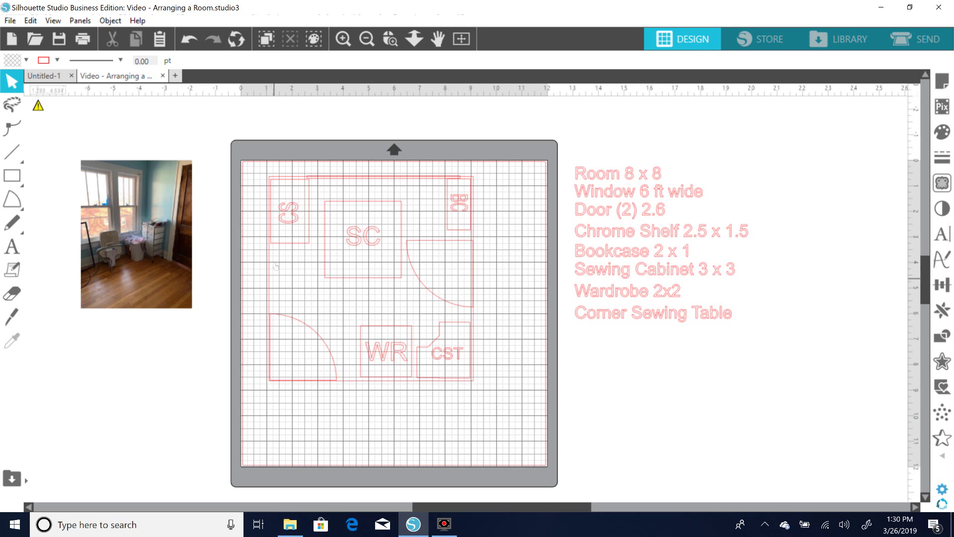
Step: Nudge the sewing cabinet up and left toward the window wall, and shift the chrome shelf slightly off the left wall
drag(401, 278, 398, 275)
click(397, 277)
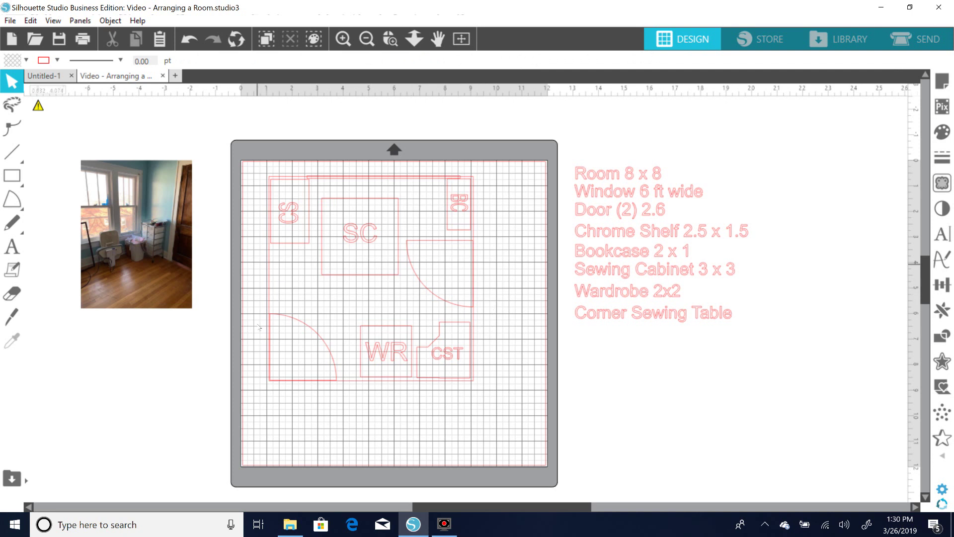
mouse_move(393, 275)
mouse_down()
mouse_move(392, 283)
mouse_move(390, 270)
mouse_up()
click(280, 239)
drag(286, 244, 286, 245)
Step: Nudge the bookcase and corner sewing table slightly off the right wall, and move the wardrobe left to widen the gap between them
click(452, 232)
click(452, 226)
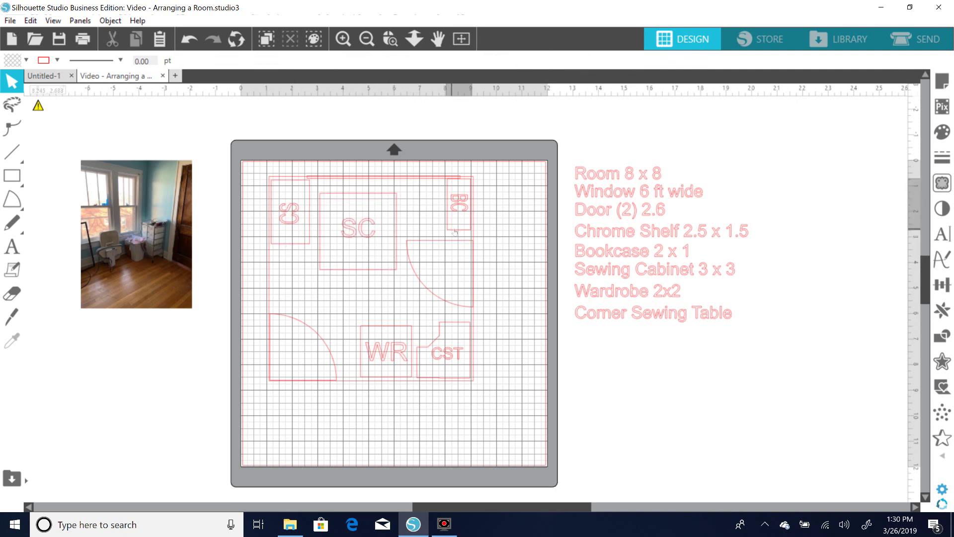
drag(412, 327, 431, 348)
click(433, 350)
click(393, 280)
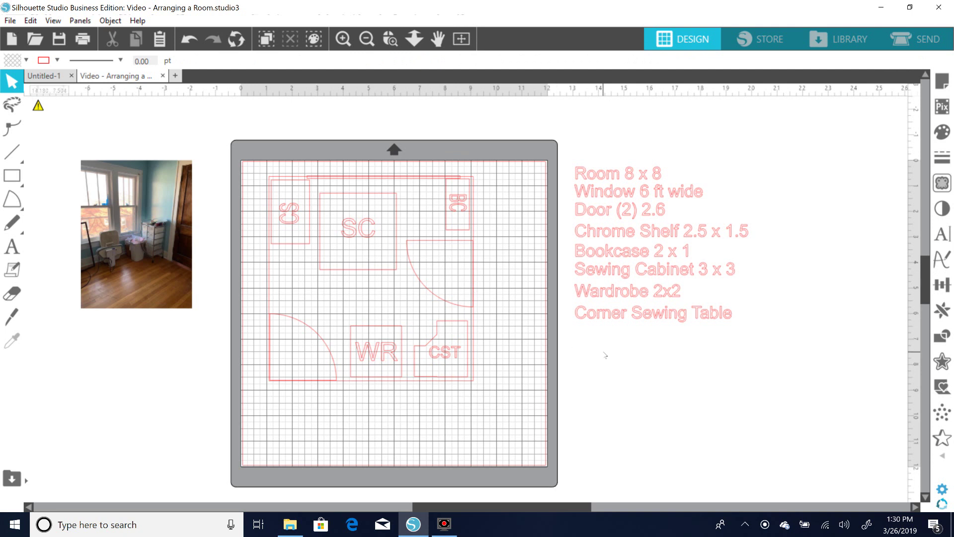
Step: Move the sewing cabinet down from the window wall and nudge the wardrobe slightly toward the bottom wall
drag(384, 271, 383, 281)
click(383, 282)
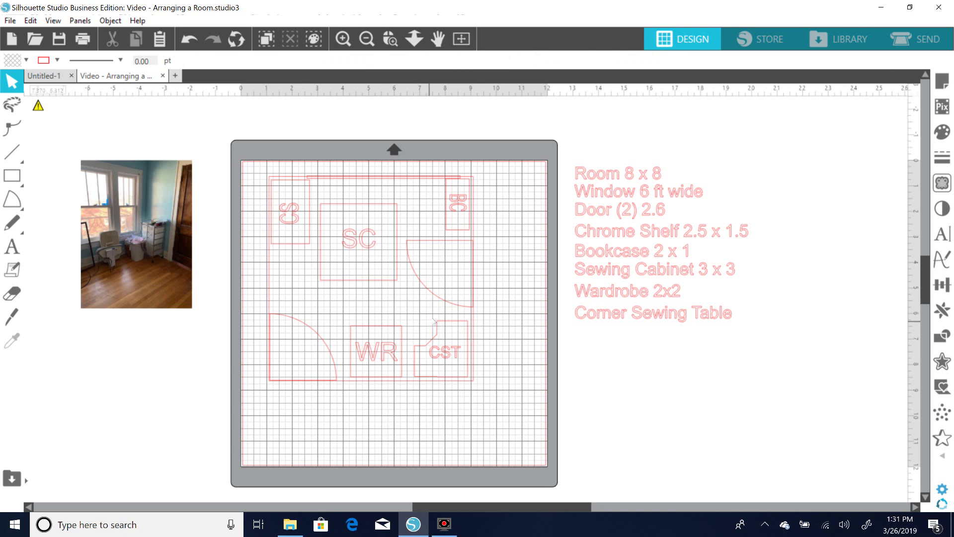
drag(377, 326, 383, 329)
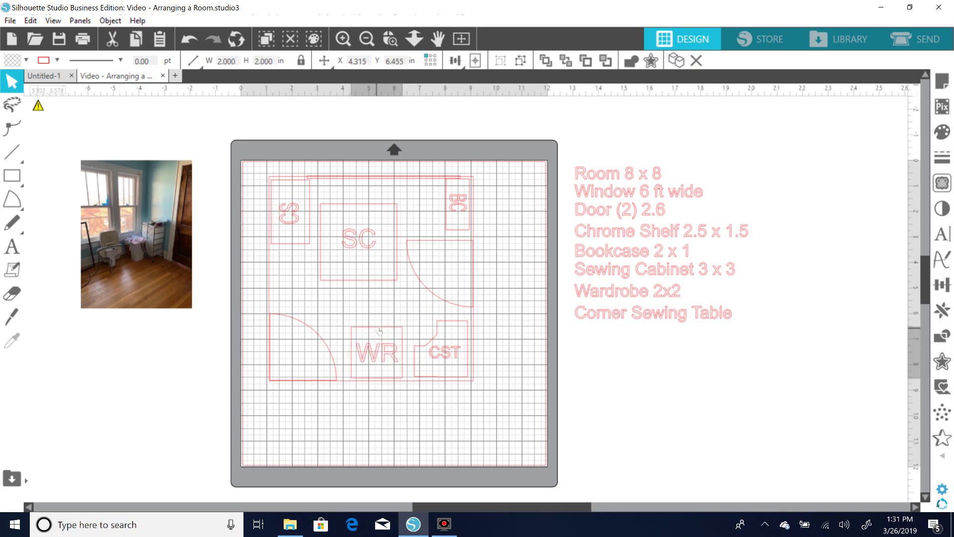
click(628, 381)
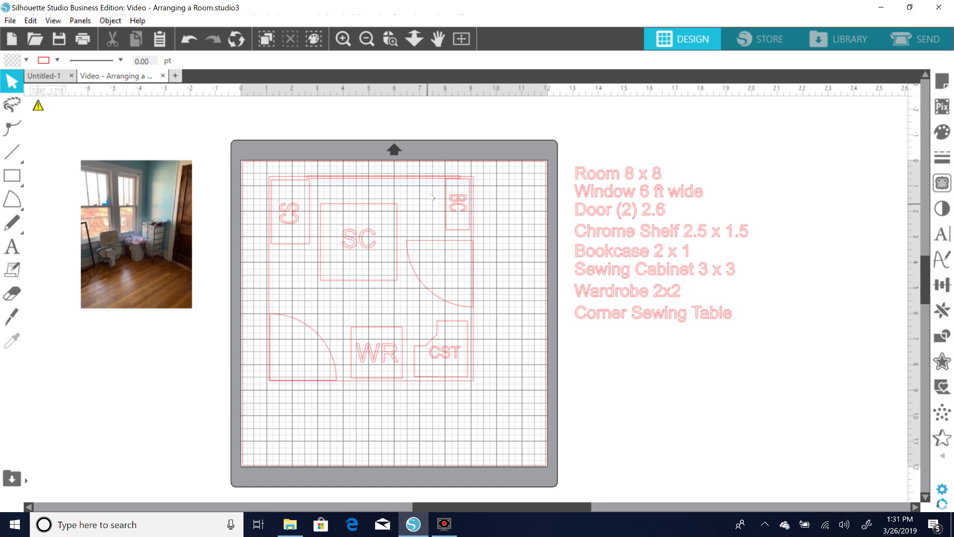
Step: Shift the room outline slightly up and right around the furniture, to about X 1.14, Y 0.53 in
click(459, 178)
drag(459, 179, 411, 179)
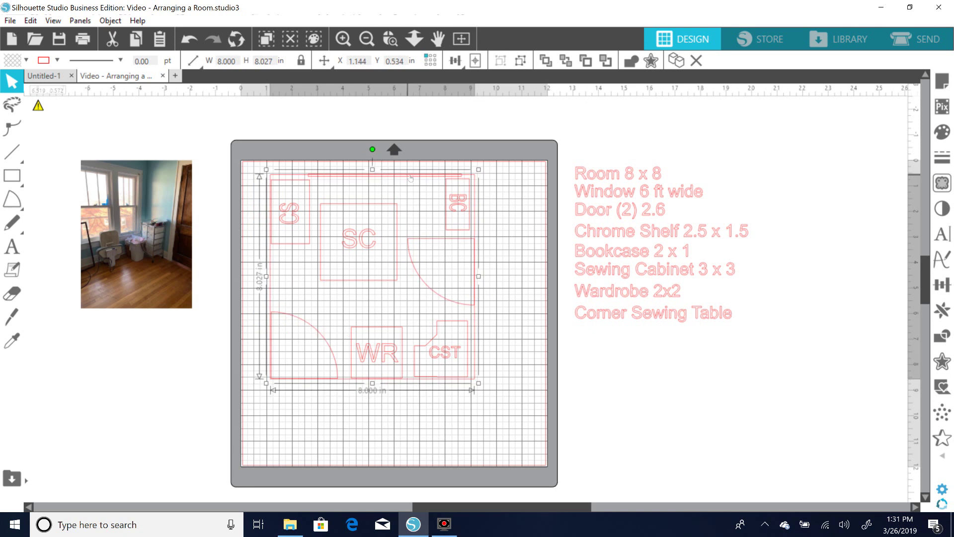
click(642, 367)
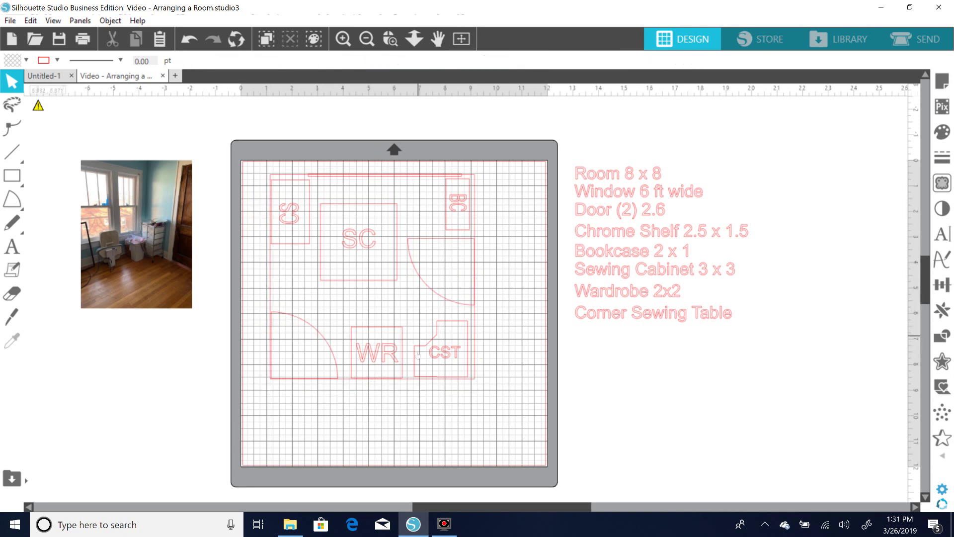
Step: Move the sewing cabinet farther from the window wall, to about X 3.1, Y 2.0 in
drag(339, 281, 340, 289)
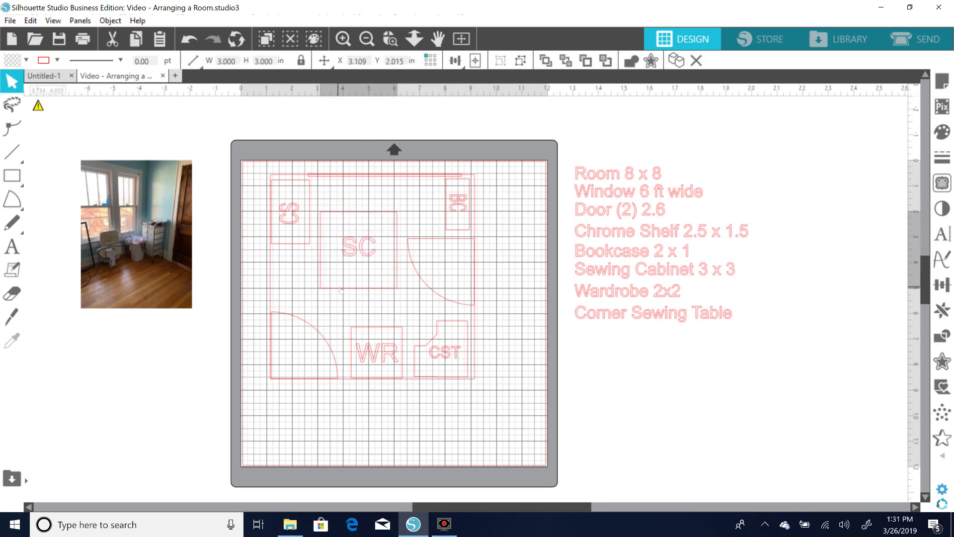
click(340, 289)
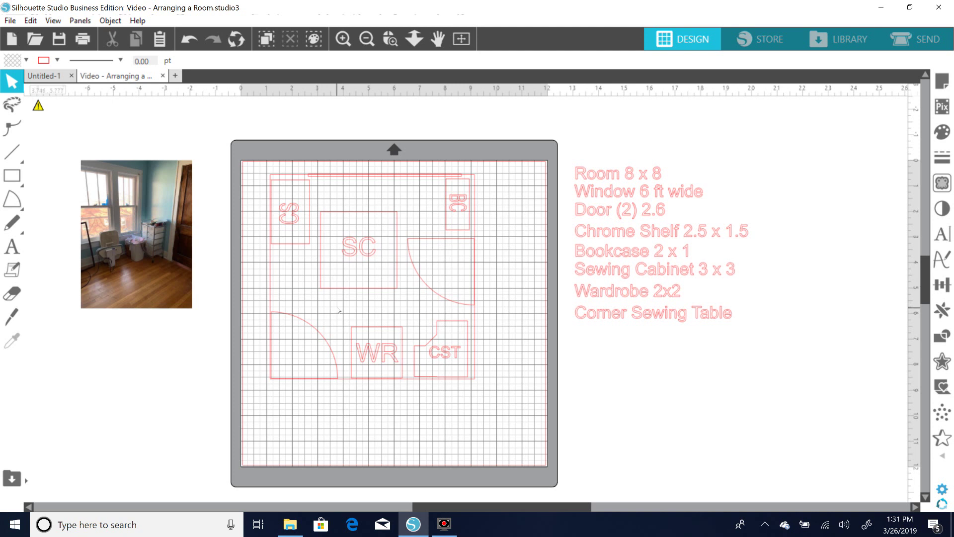
drag(256, 173, 516, 413)
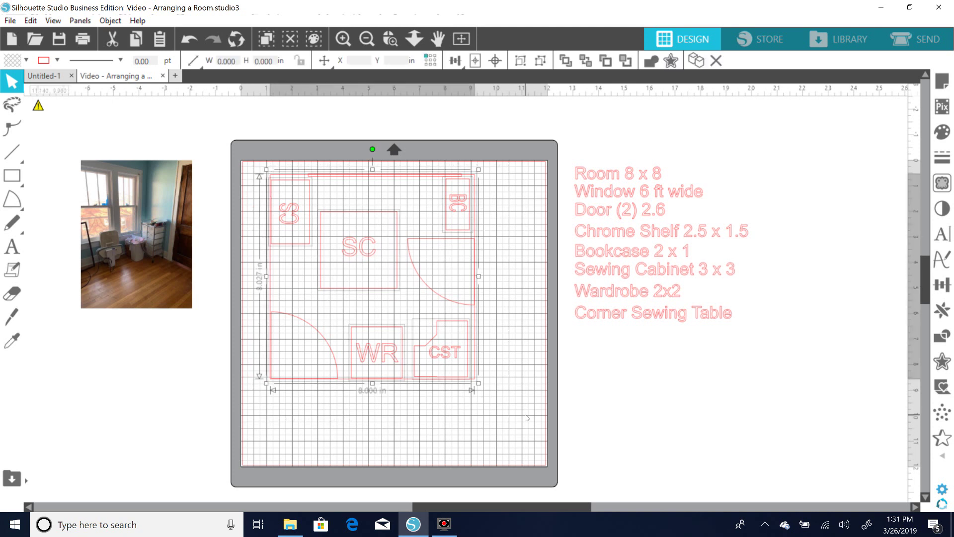
click(630, 395)
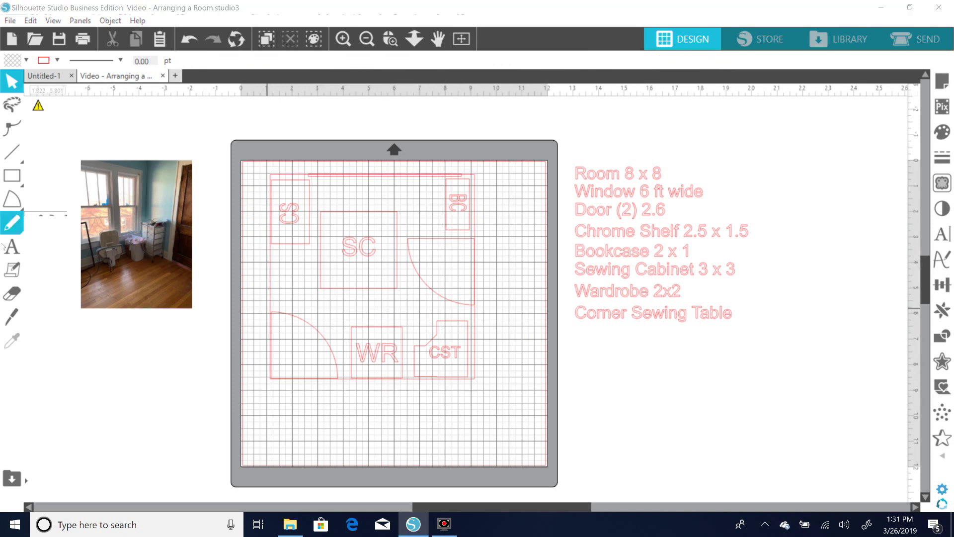